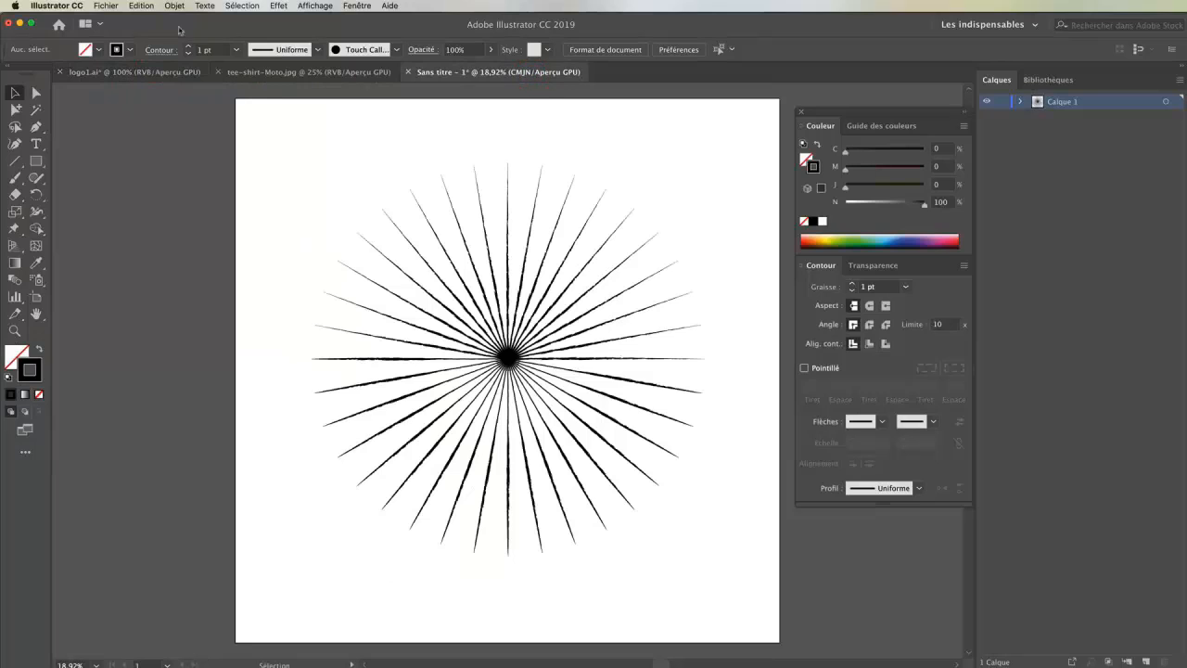
Step: Preview the motorcycle photos in the MOTO folder and open chopper1.jpg
{"action": "left_click", "coordinate": [106, 5]}
{"action": "key", "text": "Escape"}
{"action": "left_click", "coordinate": [106, 5]}
{"action": "left_click", "coordinate": [106, 6]}
{"action": "left_click", "coordinate": [106, 5]}
{"action": "left_click", "coordinate": [112, 43]}
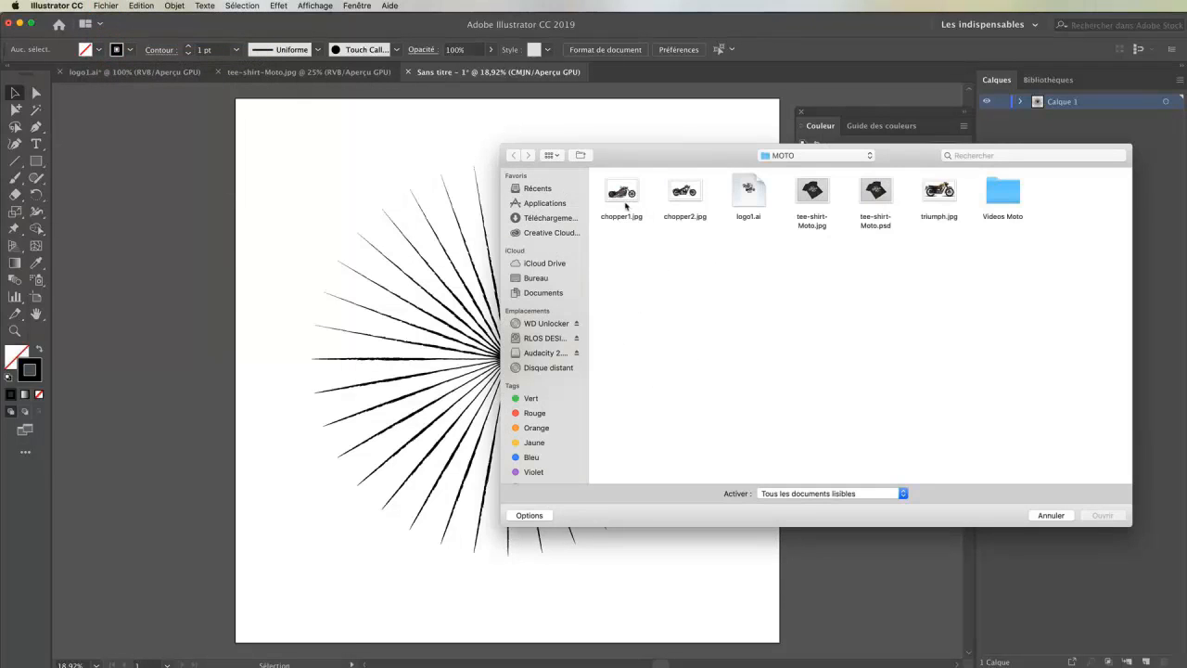
{"action": "left_click", "coordinate": [625, 200]}
{"action": "key", "text": "space"}
{"action": "key", "text": "Right"}
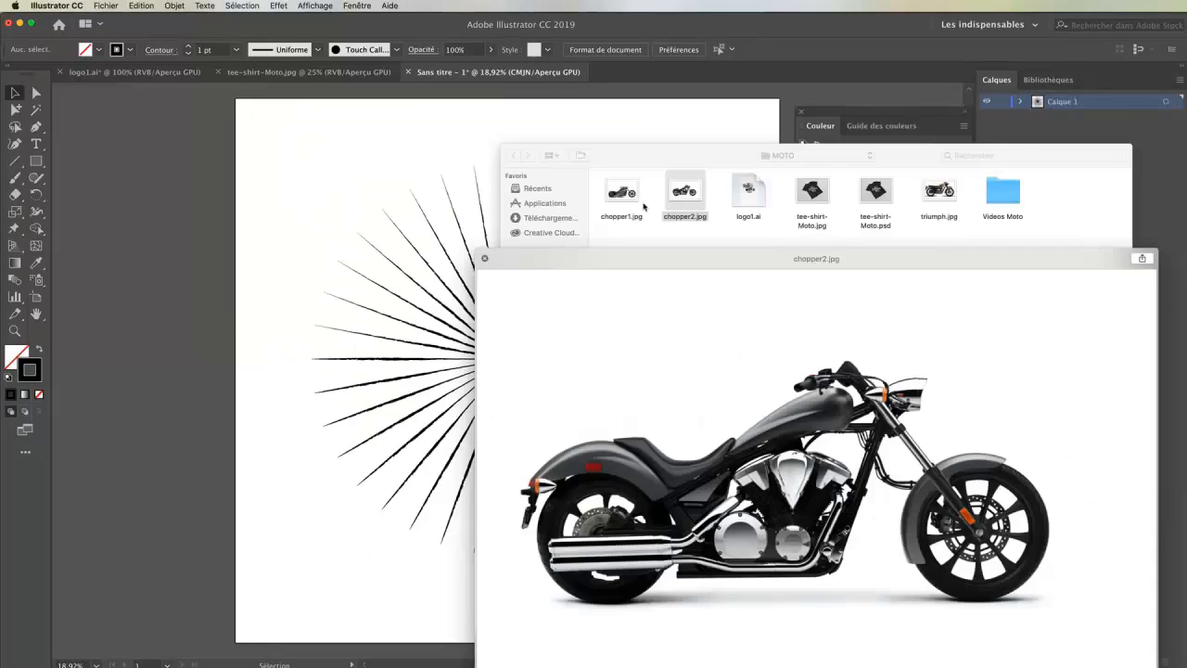
{"action": "left_click", "coordinate": [958, 192]}
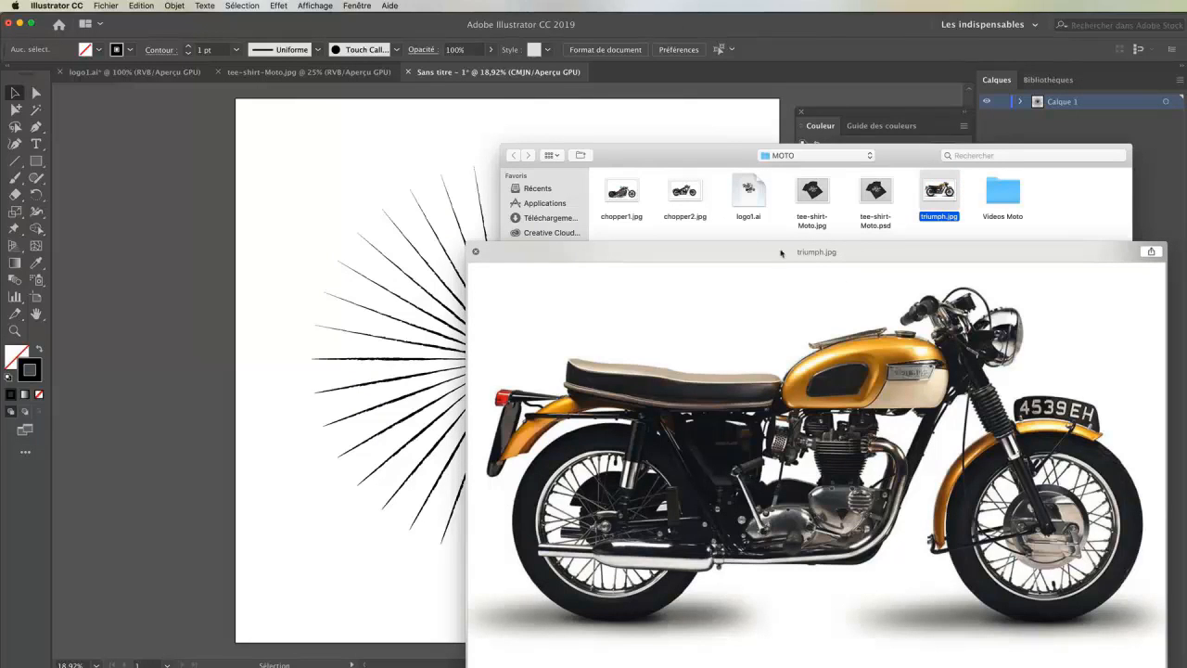
{"action": "left_click", "coordinate": [685, 189]}
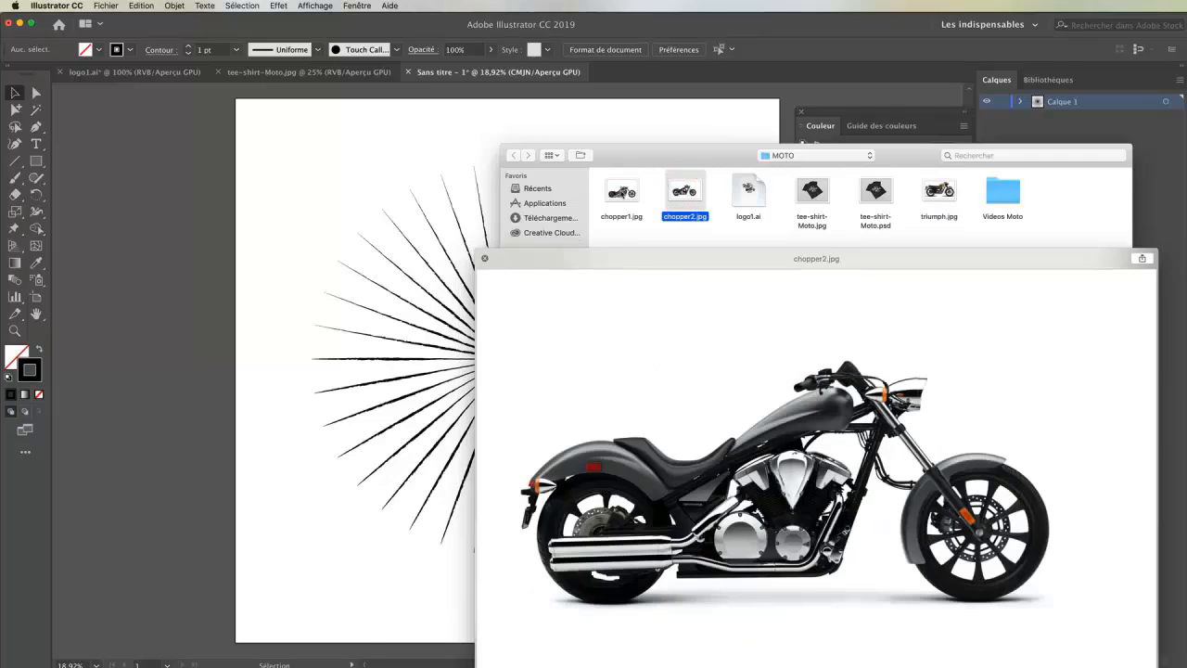
{"action": "left_click", "coordinate": [620, 191]}
{"action": "key", "text": "space"}
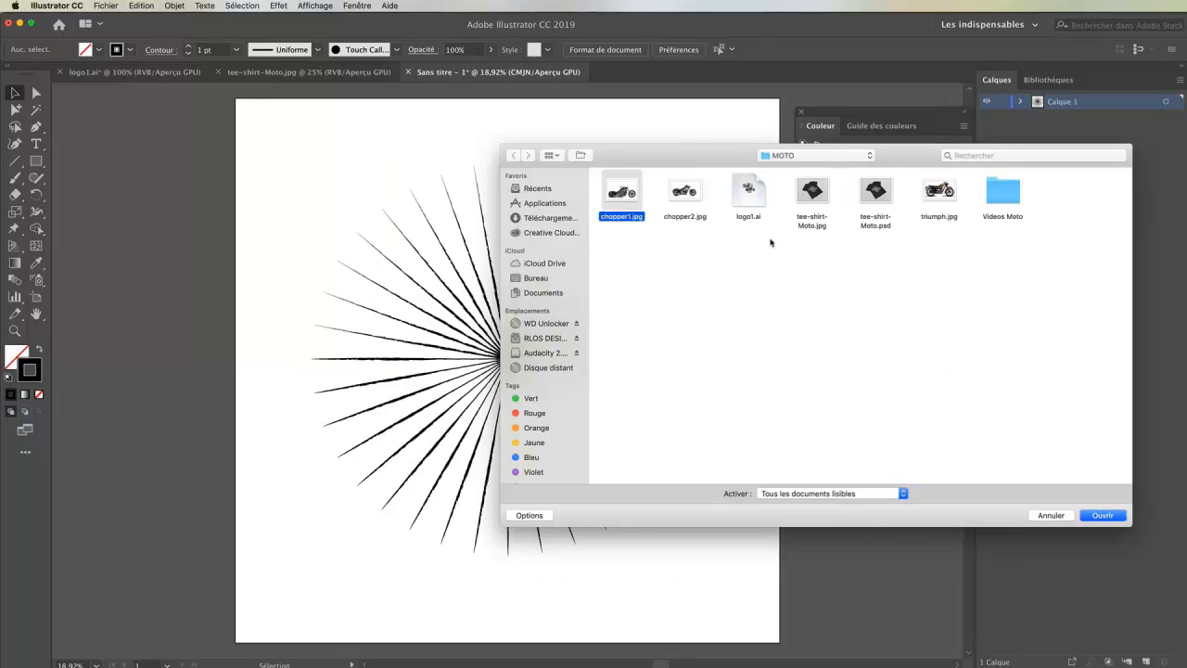
{"action": "left_click", "coordinate": [1097, 519]}
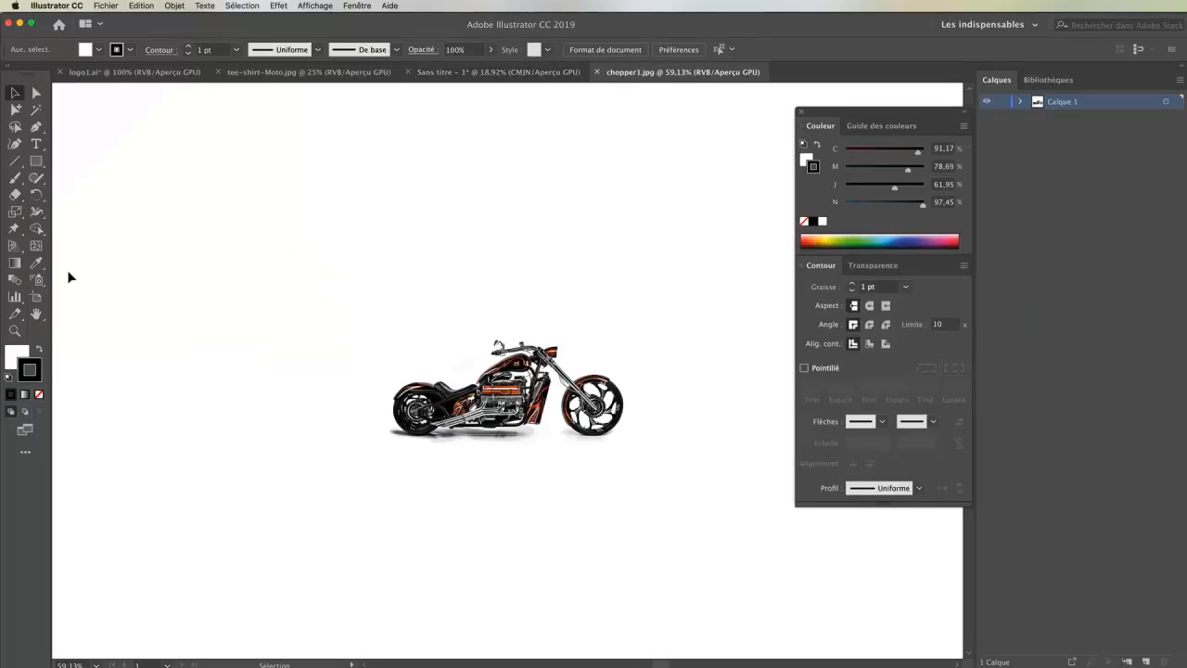
Step: Examine the motorcycle photo in chopper1.jpg up close and at actual size
{"action": "left_click", "coordinate": [14, 331]}
{"action": "left_click", "coordinate": [522, 416]}
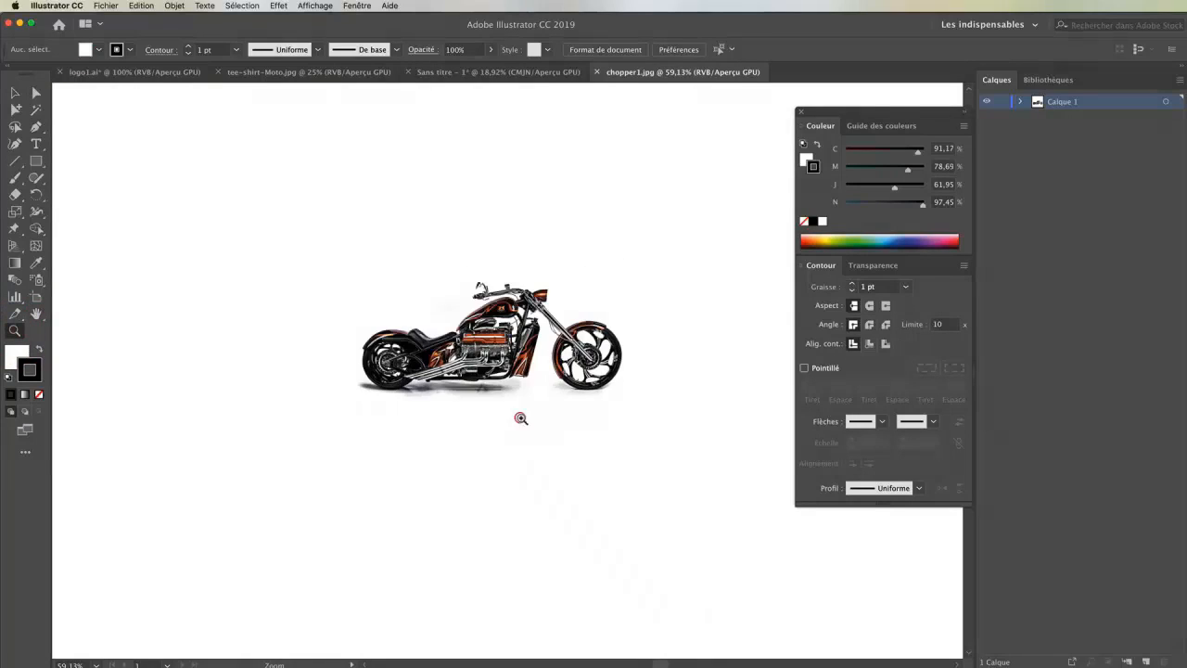
{"action": "left_click", "coordinate": [512, 363]}
{"action": "left_click_drag", "start_coordinate": [508, 358], "coordinate": [499, 360]}
{"action": "left_click_drag", "start_coordinate": [525, 286], "coordinate": [513, 299], "text": "alt"}
{"action": "key", "text": "super+1"}
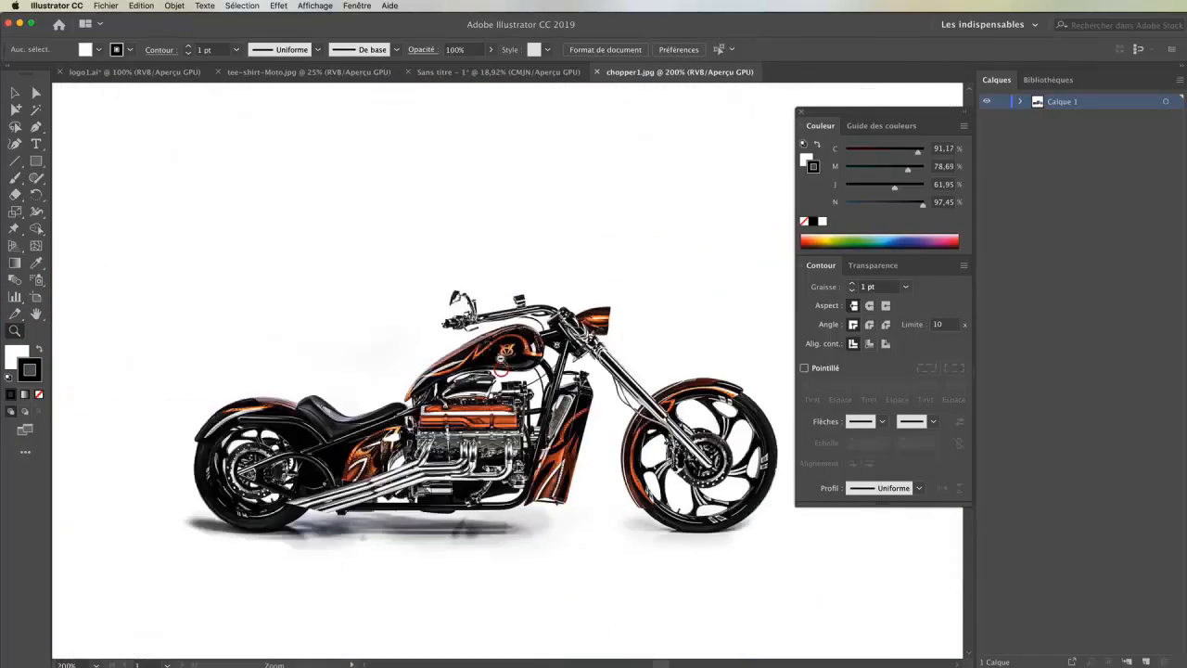
Step: Examine the edges of the vector artwork in logo1.ai at very high magnification
{"action": "left_click", "coordinate": [476, 72]}
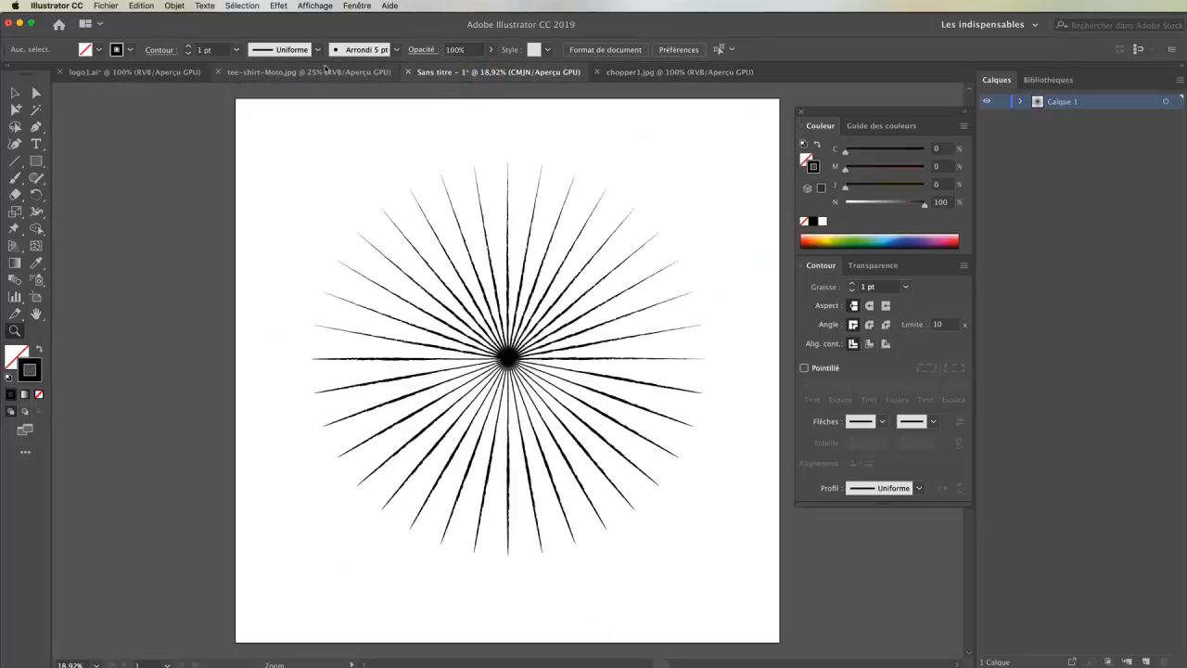
{"action": "left_click", "coordinate": [166, 73]}
{"action": "left_click_drag", "start_coordinate": [456, 427], "coordinate": [584, 390]}
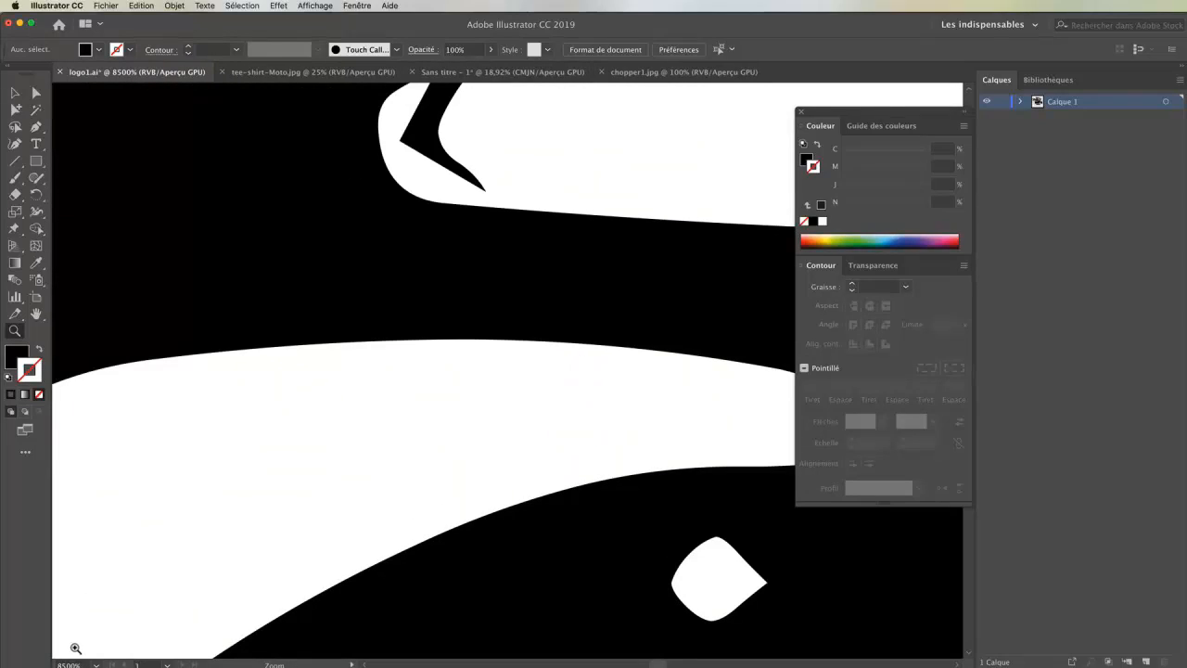
Step: Examine the pixels around the engine in chopper1.jpg at very high magnification, ending on the whole motorcycle
{"action": "left_click", "coordinate": [683, 72]}
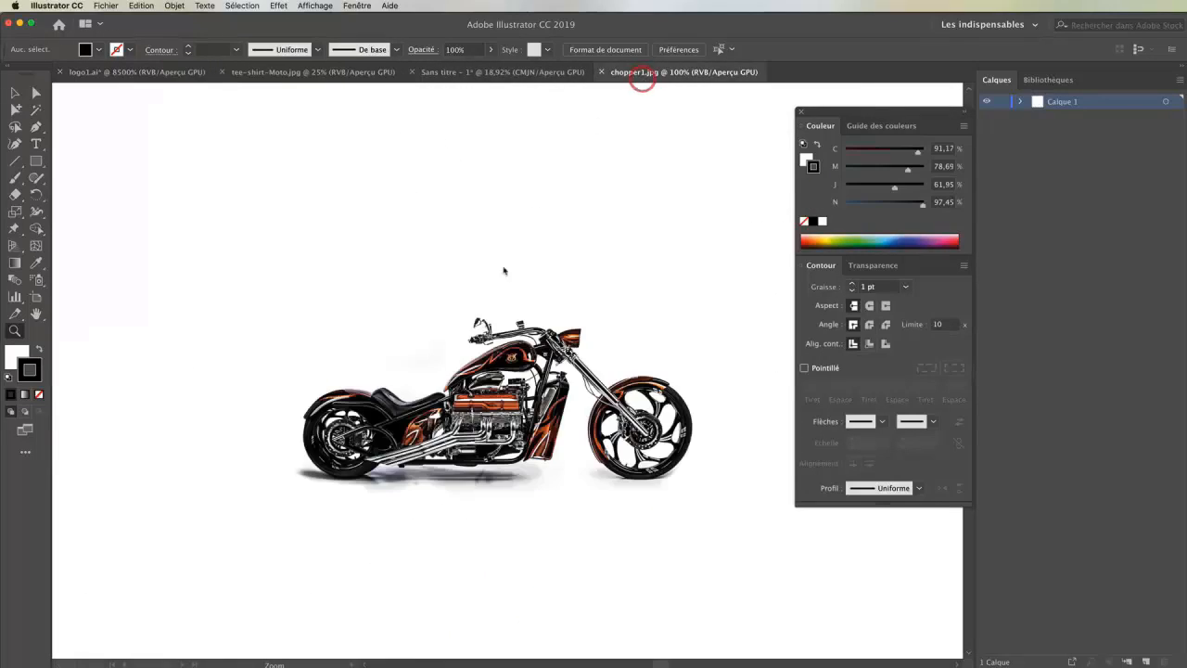
{"action": "left_click_drag", "start_coordinate": [479, 376], "coordinate": [559, 378]}
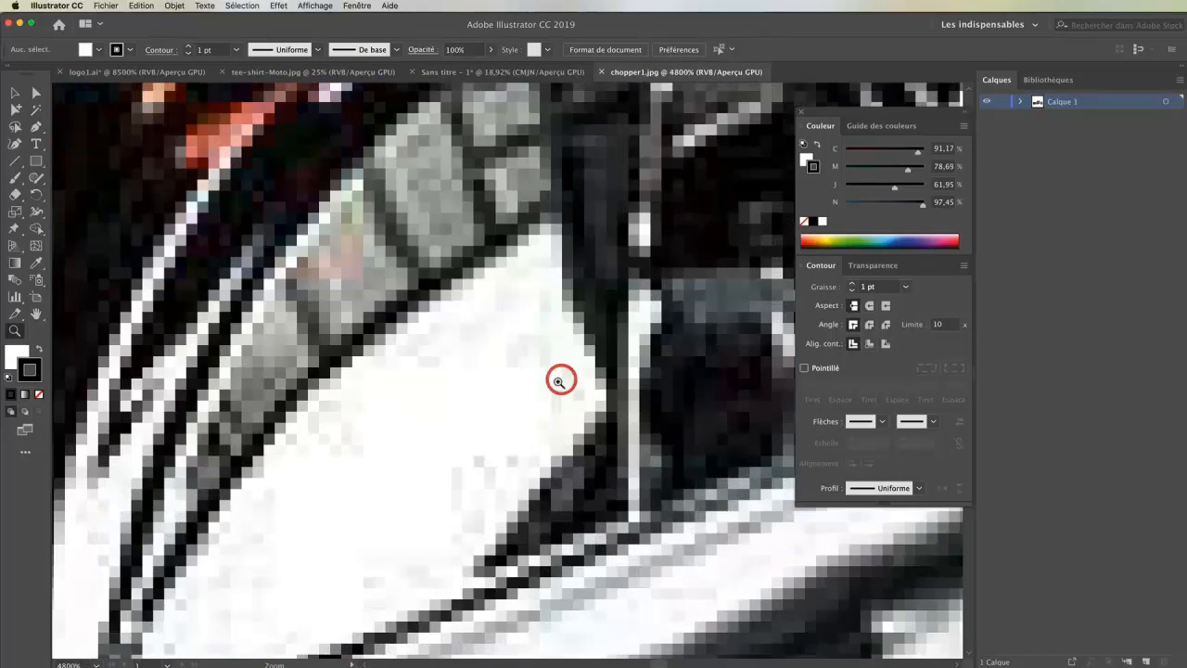
{"action": "left_click", "coordinate": [452, 329]}
{"action": "left_click", "coordinate": [532, 411]}
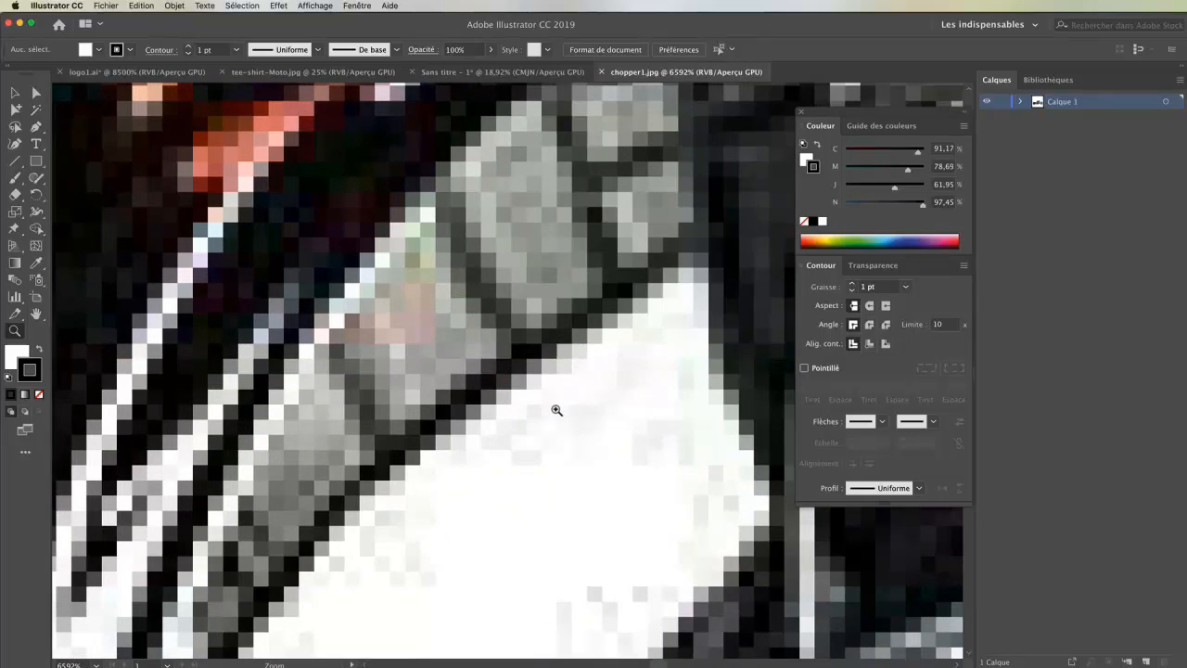
{"action": "left_click_drag", "start_coordinate": [565, 417], "coordinate": [580, 389]}
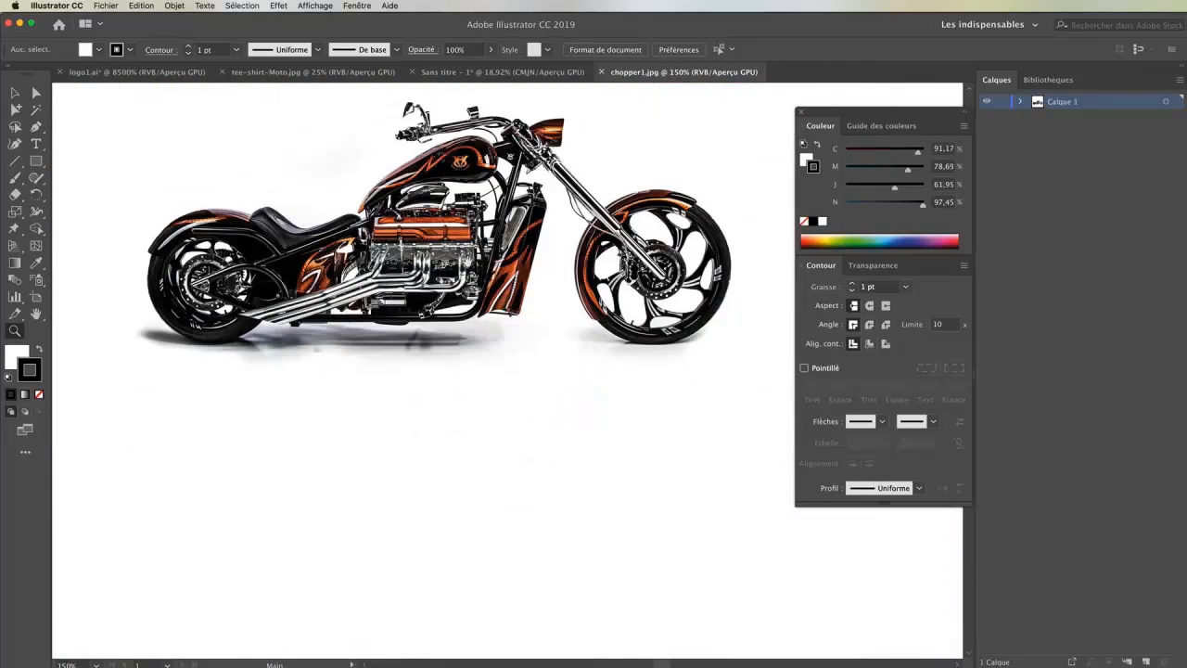
{"action": "left_click_drag", "start_coordinate": [461, 272], "coordinate": [476, 396]}
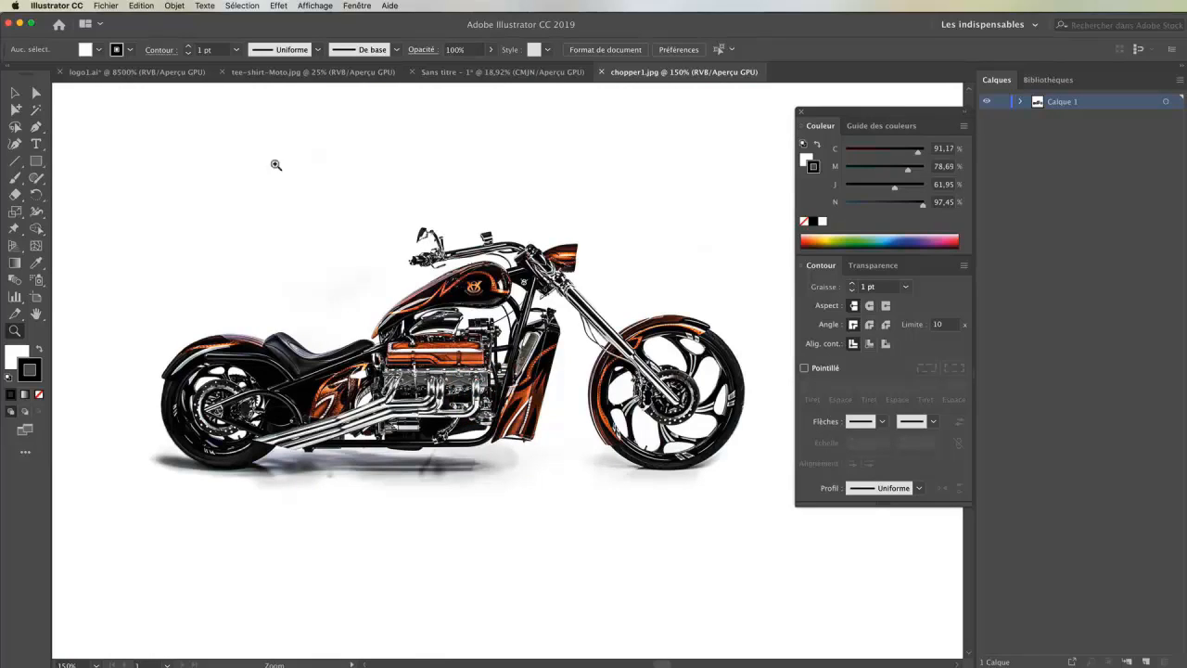
Step: Shift the motorcycle photo slightly down and to the left, and vectorize it with Image Trace (Vectorisation de l'image)
{"action": "left_click", "coordinate": [15, 92]}
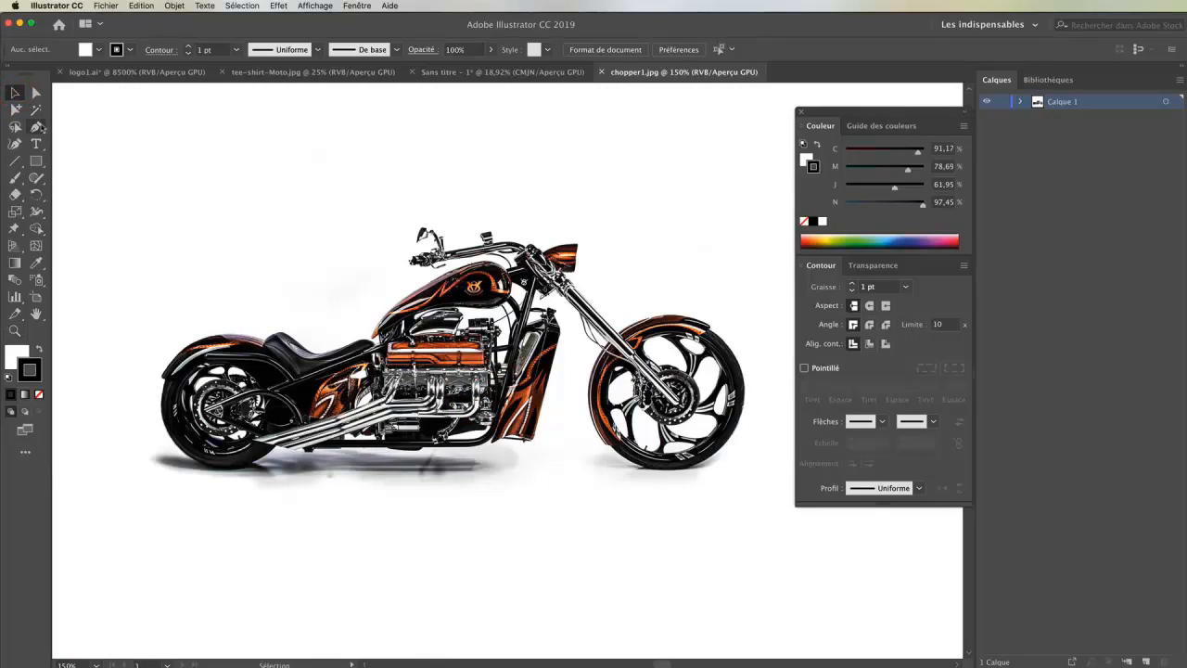
{"action": "left_click", "coordinate": [454, 369]}
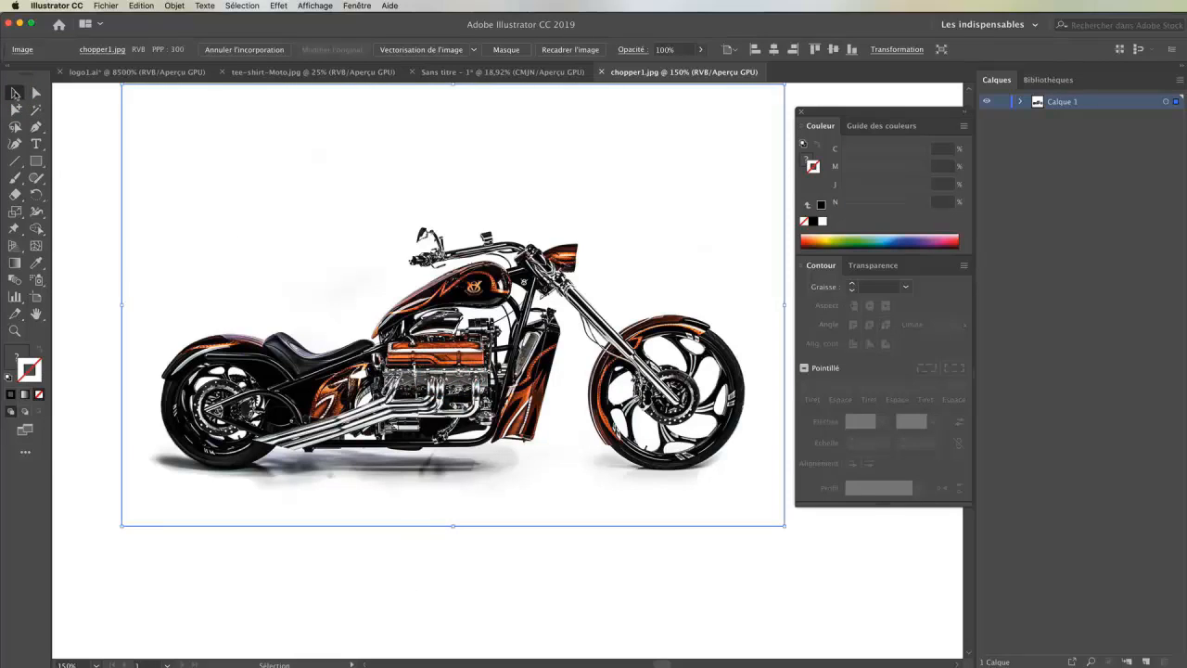
{"action": "left_click_drag", "start_coordinate": [487, 288], "coordinate": [473, 335]}
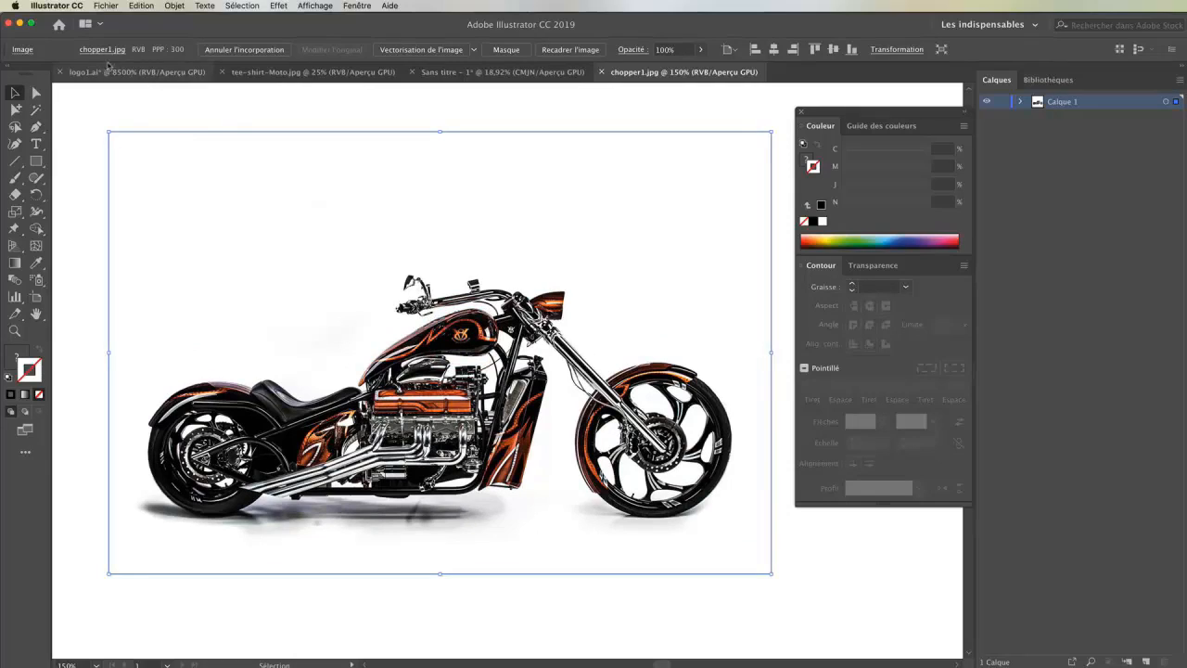
{"action": "left_click", "coordinate": [413, 51]}
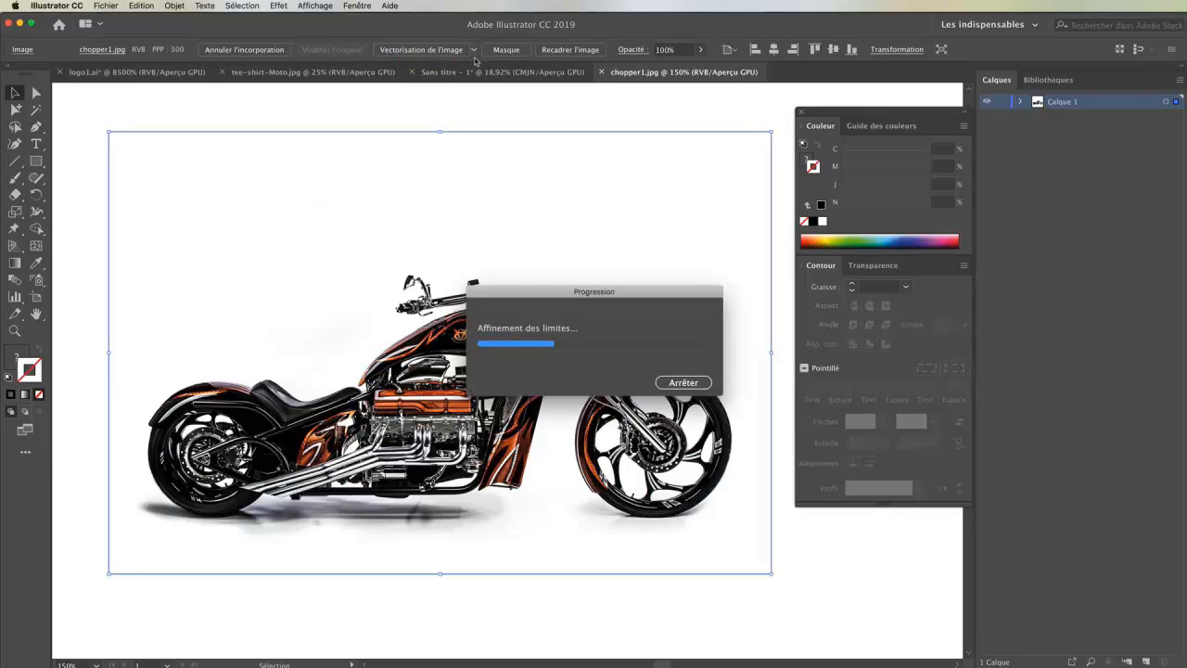
Step: Replace the floating colour and stroke panel with the Image Trace settings, showing the advanced options and keeping the Résultat de vectorisation view
{"action": "left_click", "coordinate": [800, 112]}
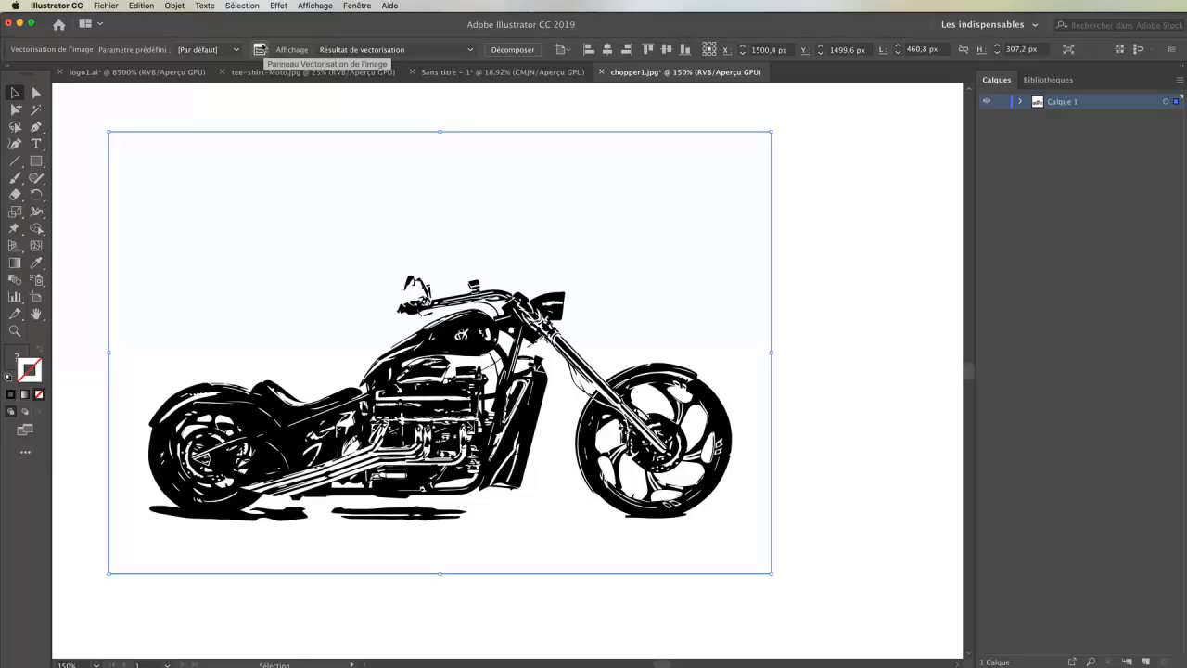
{"action": "left_click", "coordinate": [260, 49]}
{"action": "mouse_move", "coordinate": [828, 216]}
{"action": "left_mouse_down"}
{"action": "mouse_move", "coordinate": [810, 201]}
{"action": "mouse_move", "coordinate": [784, 102]}
{"action": "left_mouse_up"}
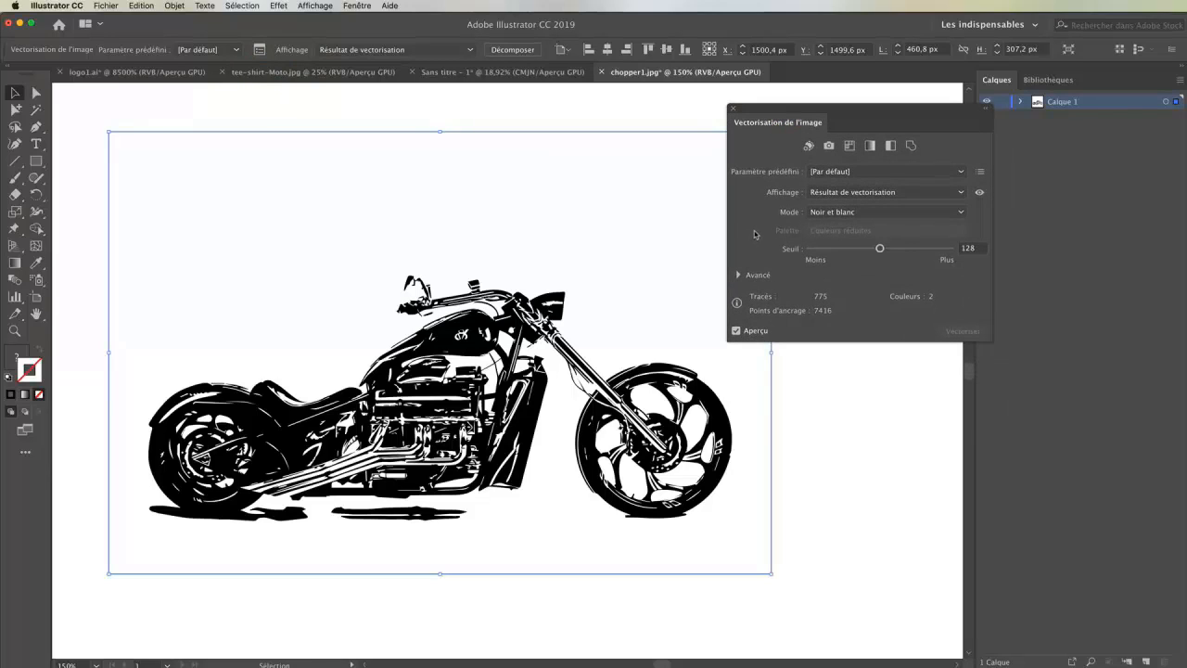
{"action": "left_click", "coordinate": [737, 275]}
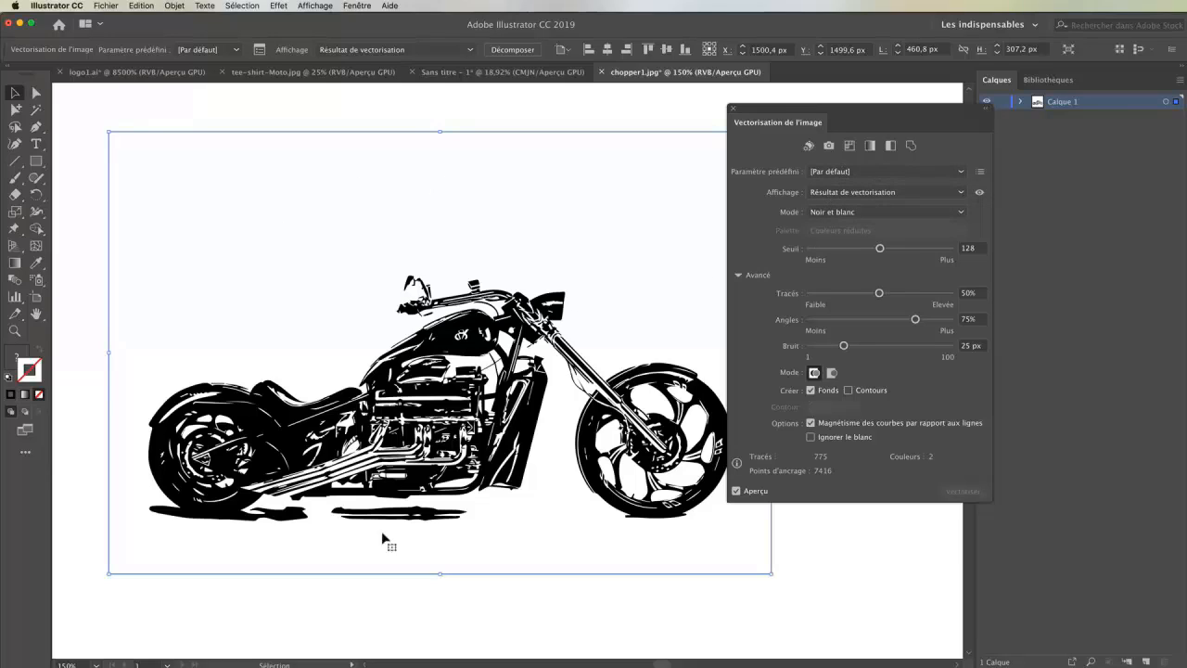
{"action": "left_click", "coordinate": [844, 192]}
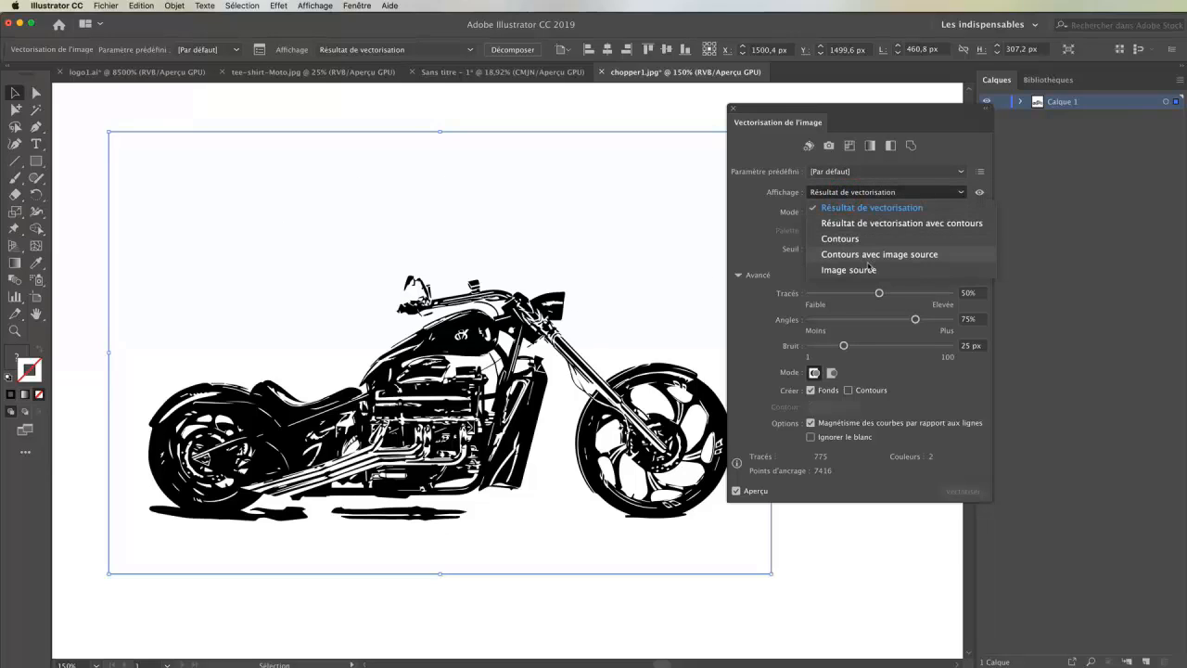
{"action": "left_click", "coordinate": [881, 208]}
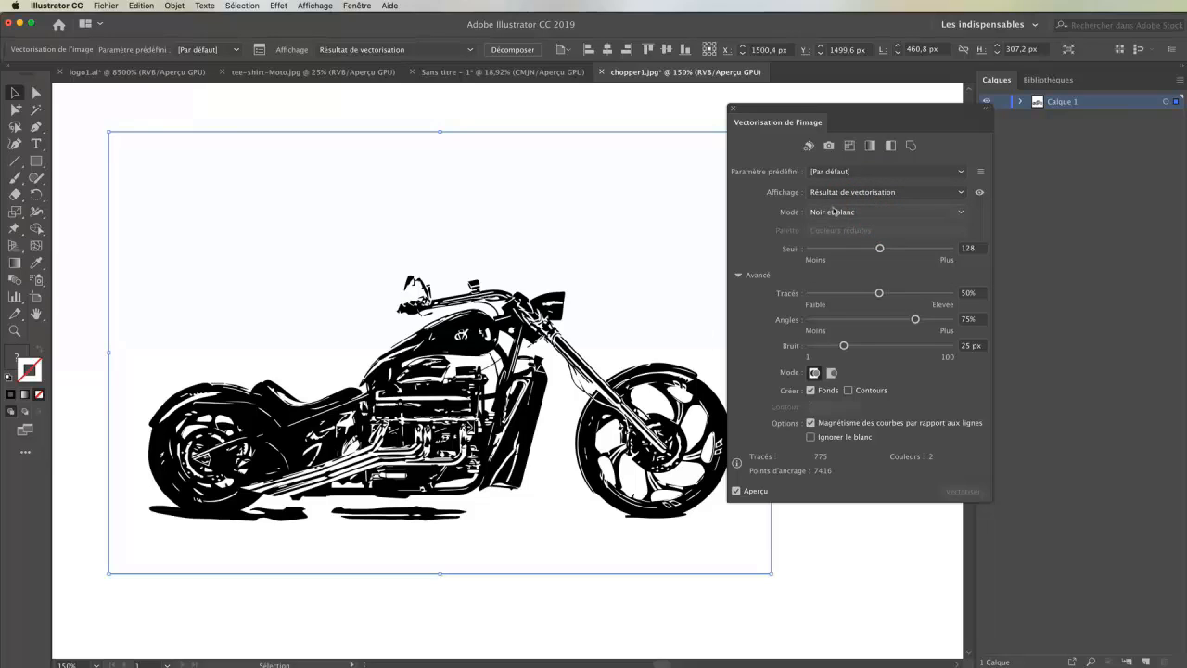
Step: Try tracing the motorcycle in Couleur mode with the Couleurs réduites palette limited to 4 and to 11 colours
{"action": "left_click", "coordinate": [832, 211]}
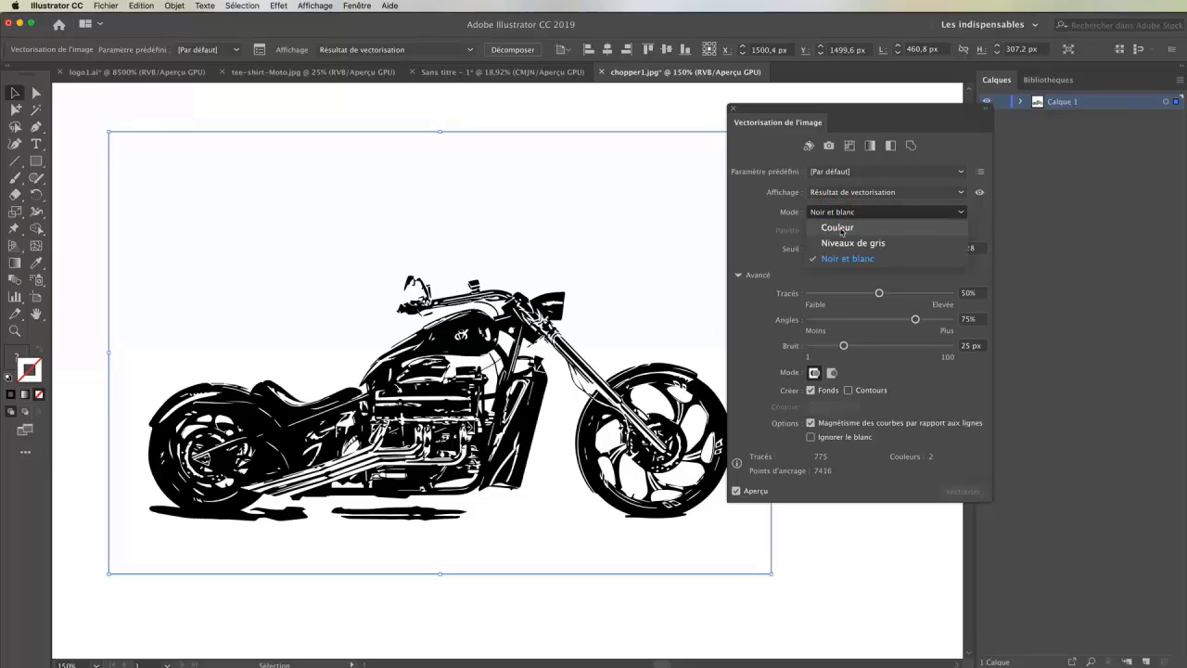
{"action": "left_click", "coordinate": [837, 228]}
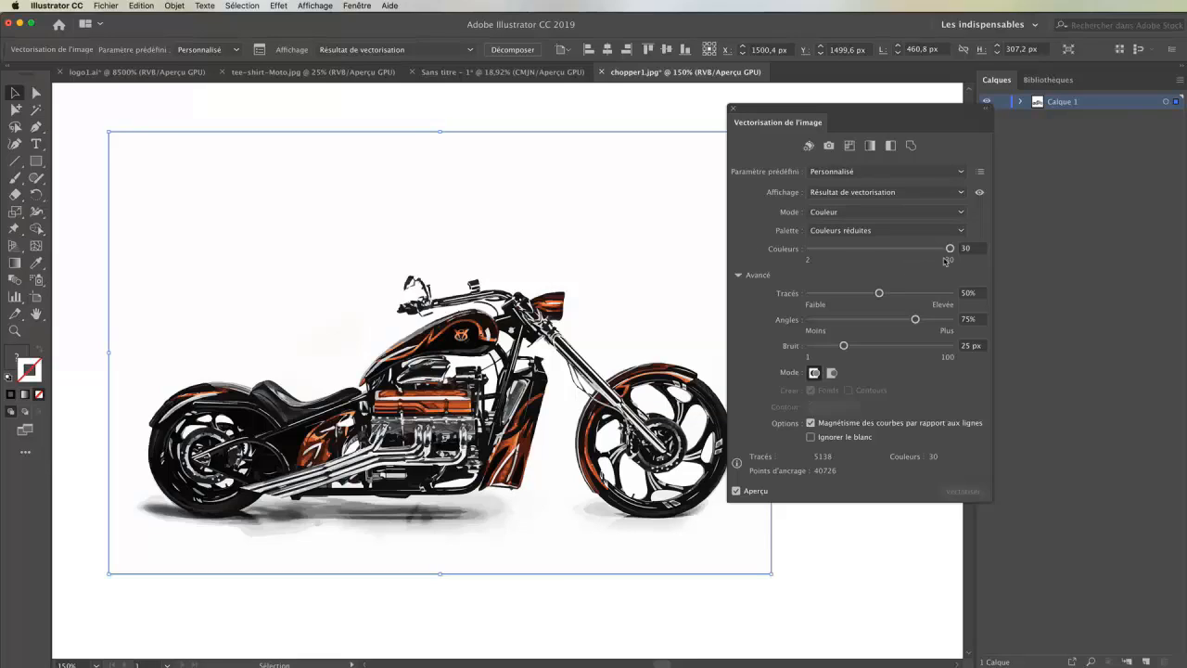
{"action": "left_click_drag", "start_coordinate": [949, 248], "coordinate": [819, 248]}
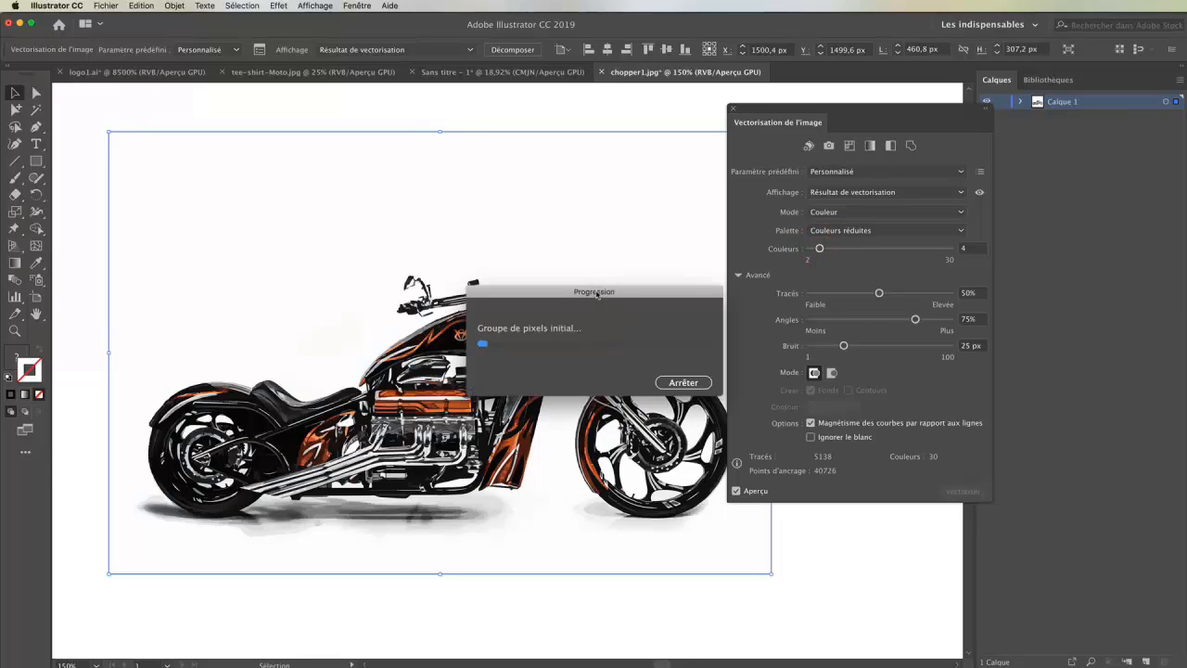
{"action": "left_click_drag", "start_coordinate": [586, 286], "coordinate": [584, 153]}
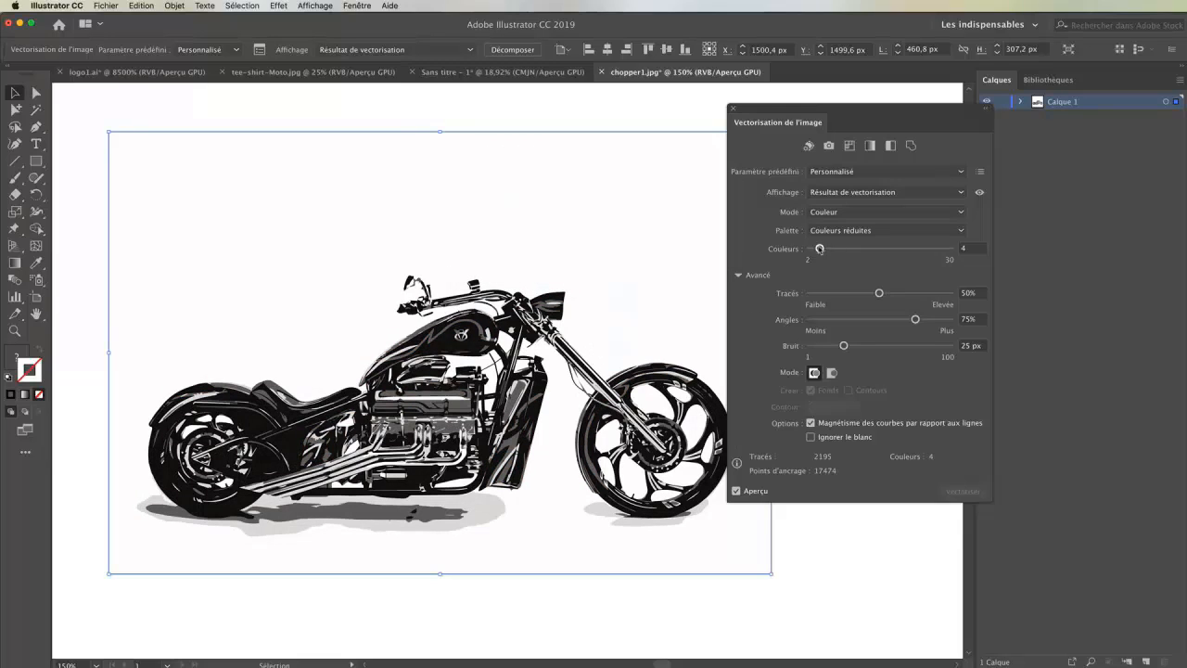
{"action": "left_click_drag", "start_coordinate": [819, 250], "coordinate": [855, 252]}
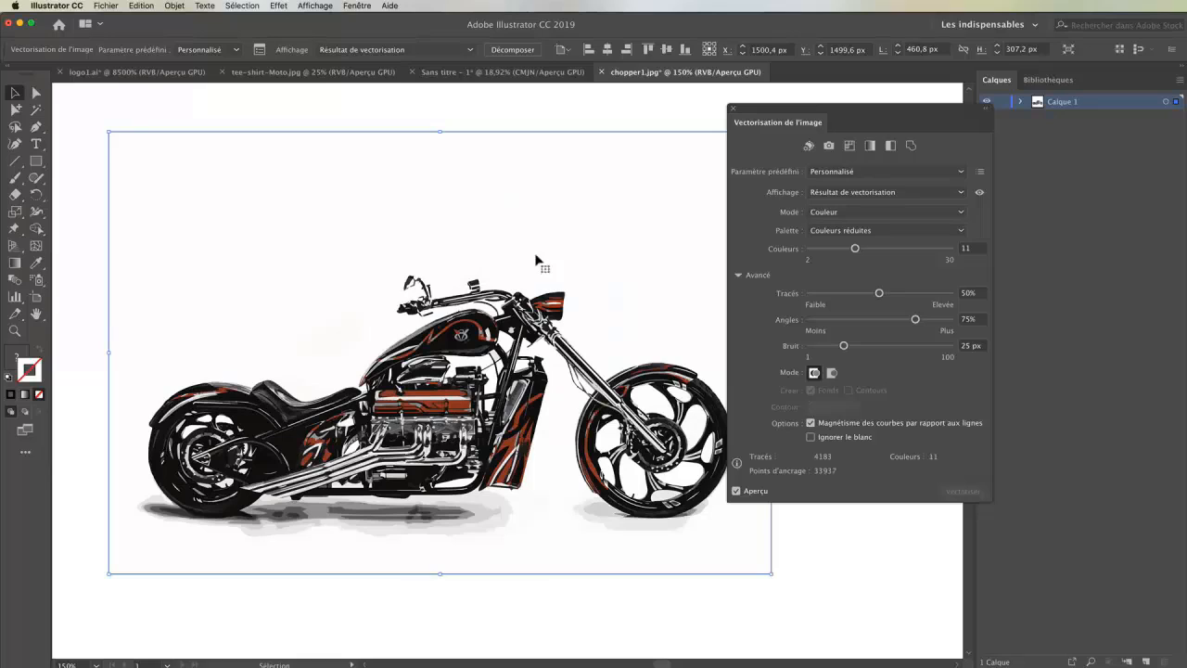
{"action": "left_click", "coordinate": [855, 231]}
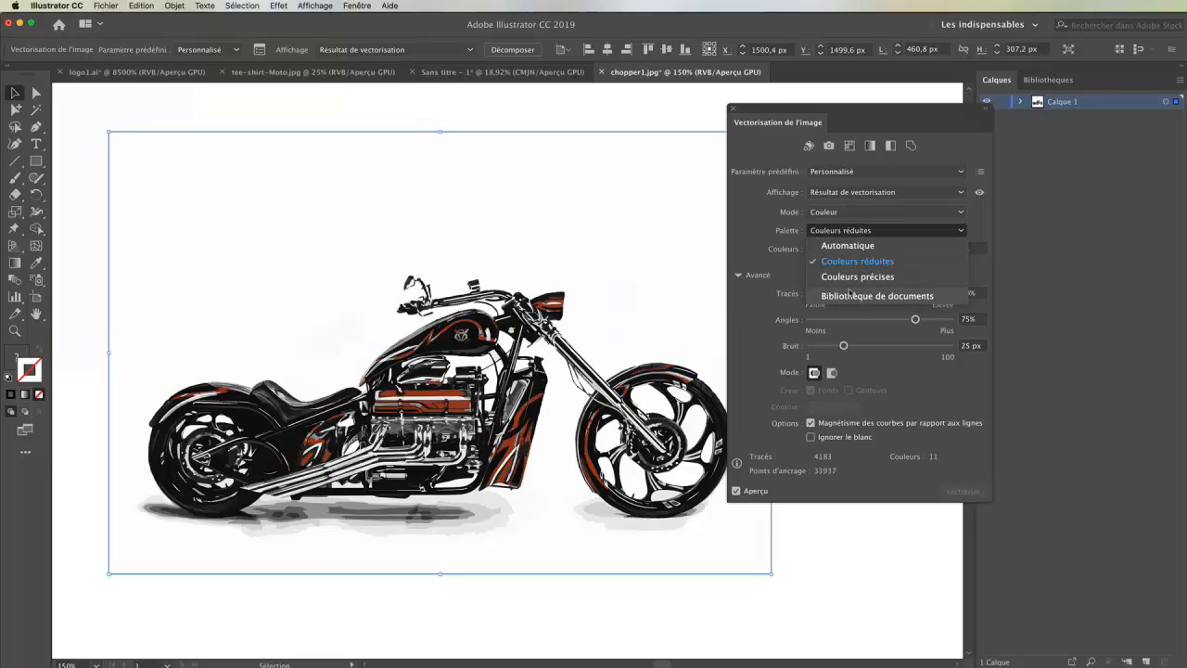
{"action": "left_click", "coordinate": [740, 214]}
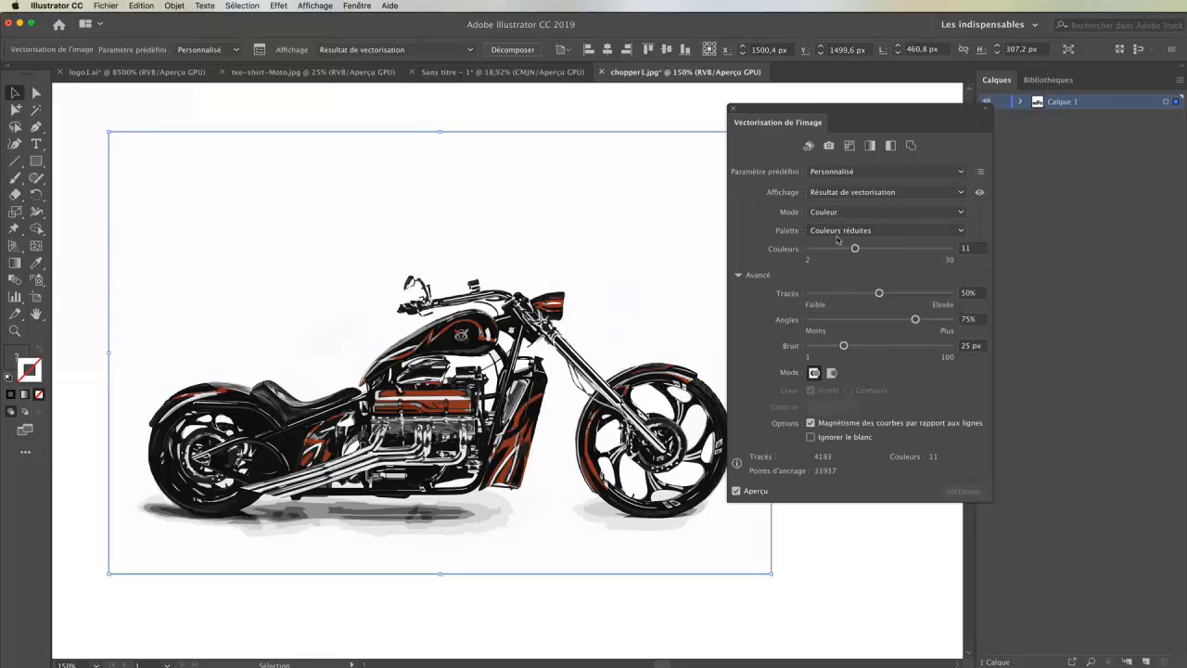
Step: Set the trace to Noir et blanc mode and, after trying both extremes, set the threshold (Seuil) to 42
{"action": "left_click", "coordinate": [850, 214]}
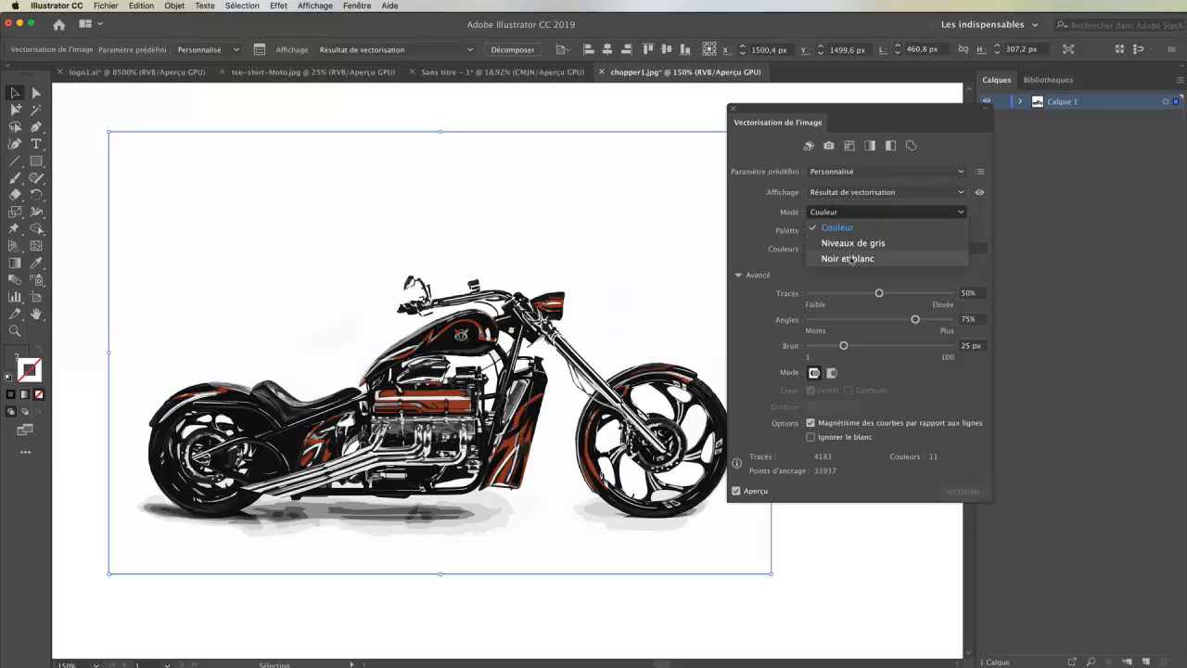
{"action": "left_click", "coordinate": [850, 258]}
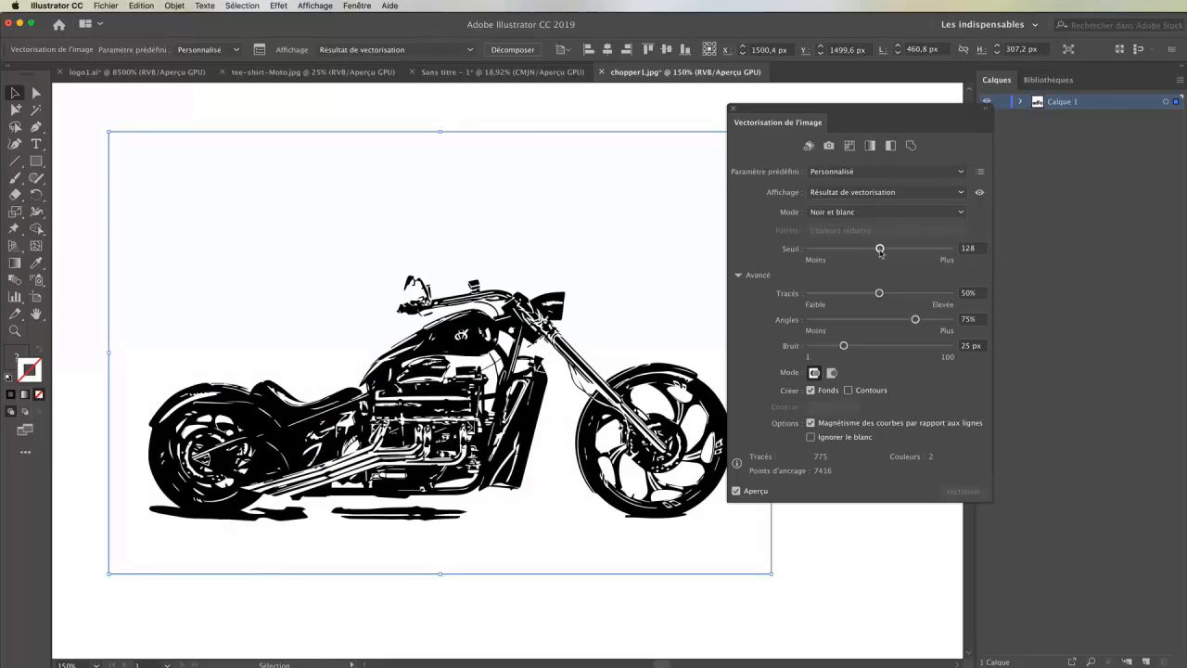
{"action": "left_click_drag", "start_coordinate": [880, 248], "coordinate": [959, 264]}
{"action": "left_click_drag", "start_coordinate": [950, 250], "coordinate": [811, 247]}
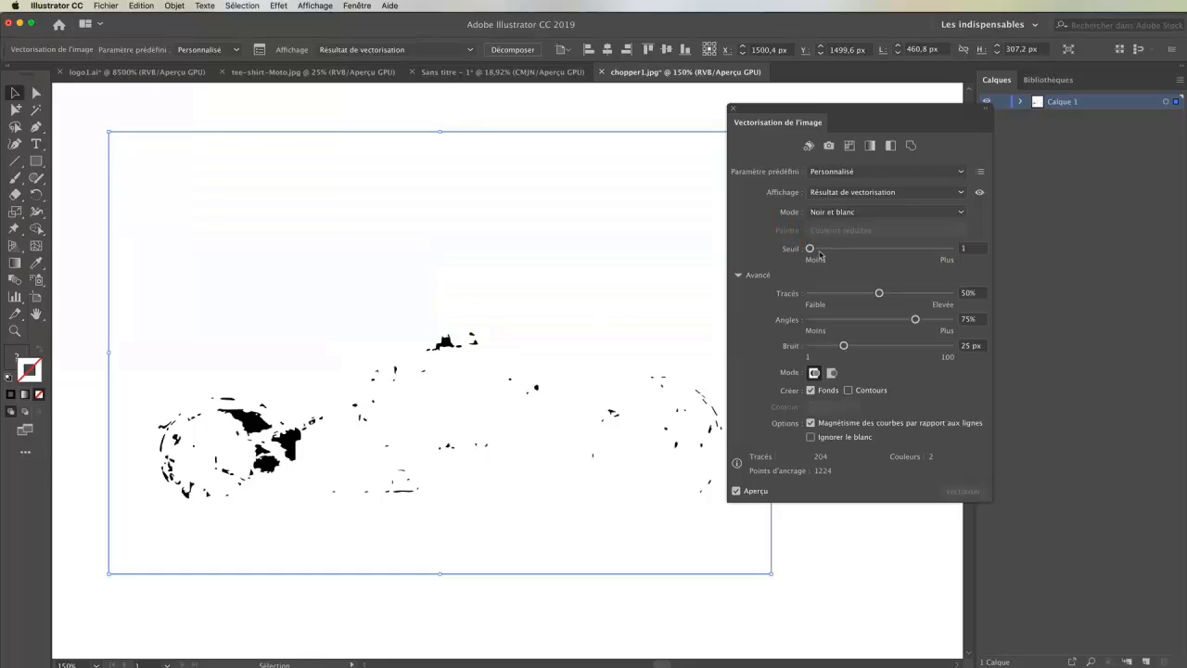
{"action": "left_click_drag", "start_coordinate": [808, 250], "coordinate": [832, 257]}
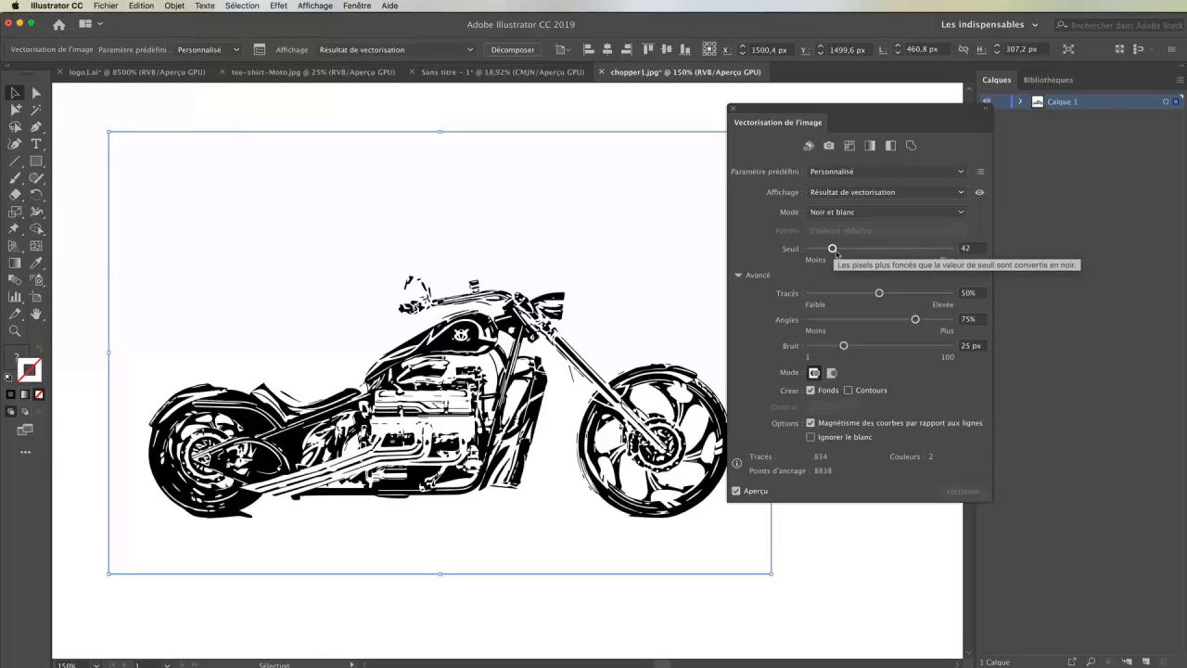
Step: Set the trace threshold (Seuil) to 87 and, after trying 95% and 5%, set the path fitting (Tracés) to 50%
{"action": "left_click_drag", "start_coordinate": [833, 251], "coordinate": [850, 250]}
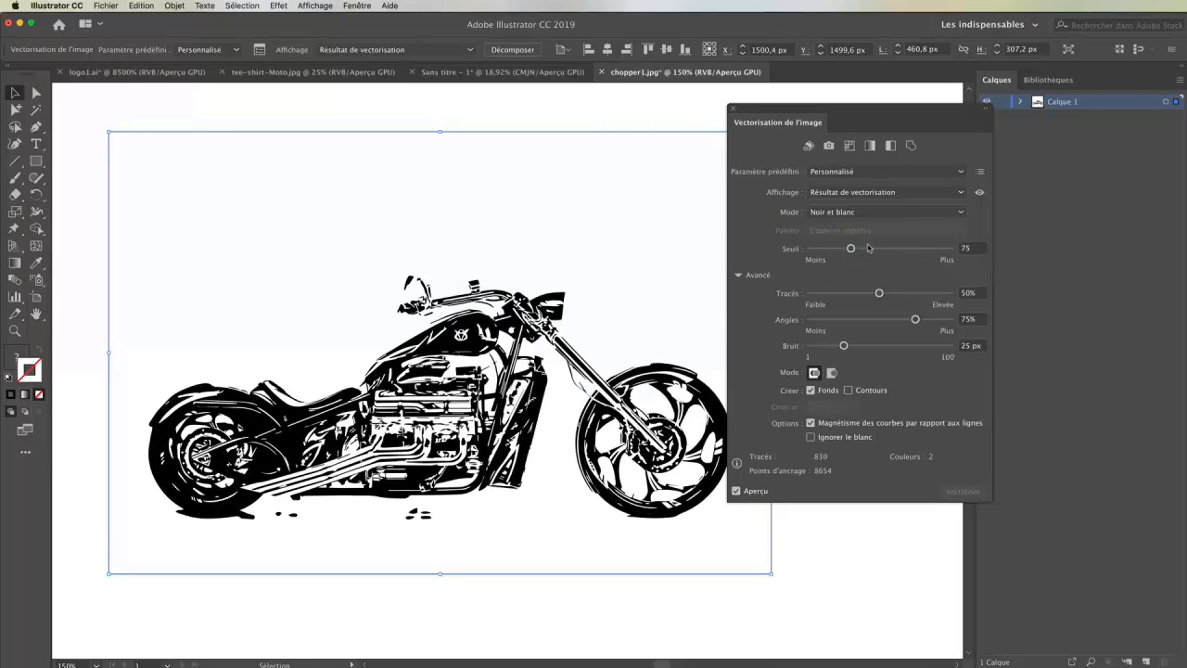
{"action": "left_click_drag", "start_coordinate": [850, 250], "coordinate": [857, 247]}
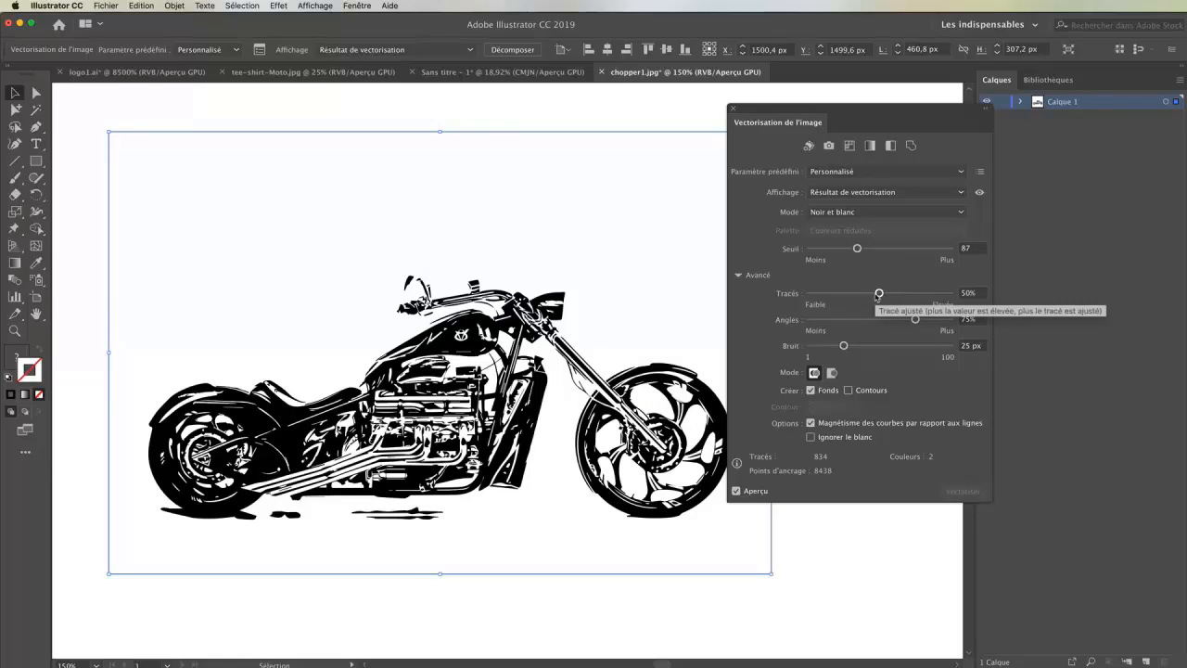
{"action": "left_click_drag", "start_coordinate": [883, 296], "coordinate": [943, 302]}
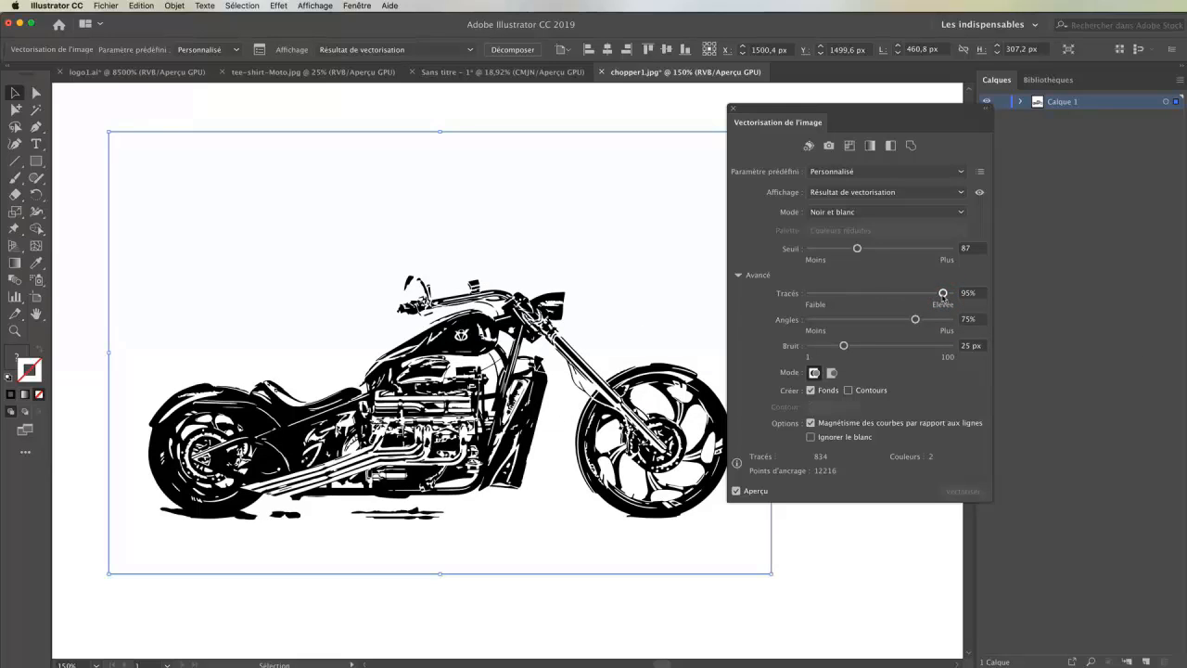
{"action": "left_click_drag", "start_coordinate": [942, 295], "coordinate": [815, 293]}
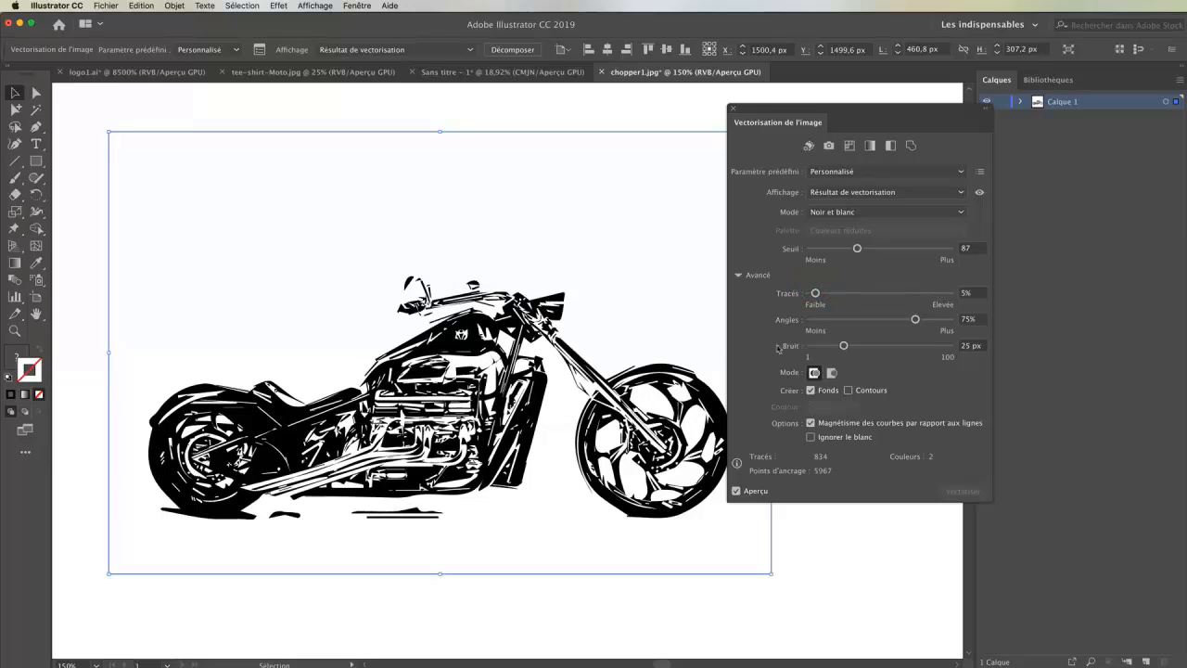
{"action": "left_click_drag", "start_coordinate": [816, 293], "coordinate": [879, 302]}
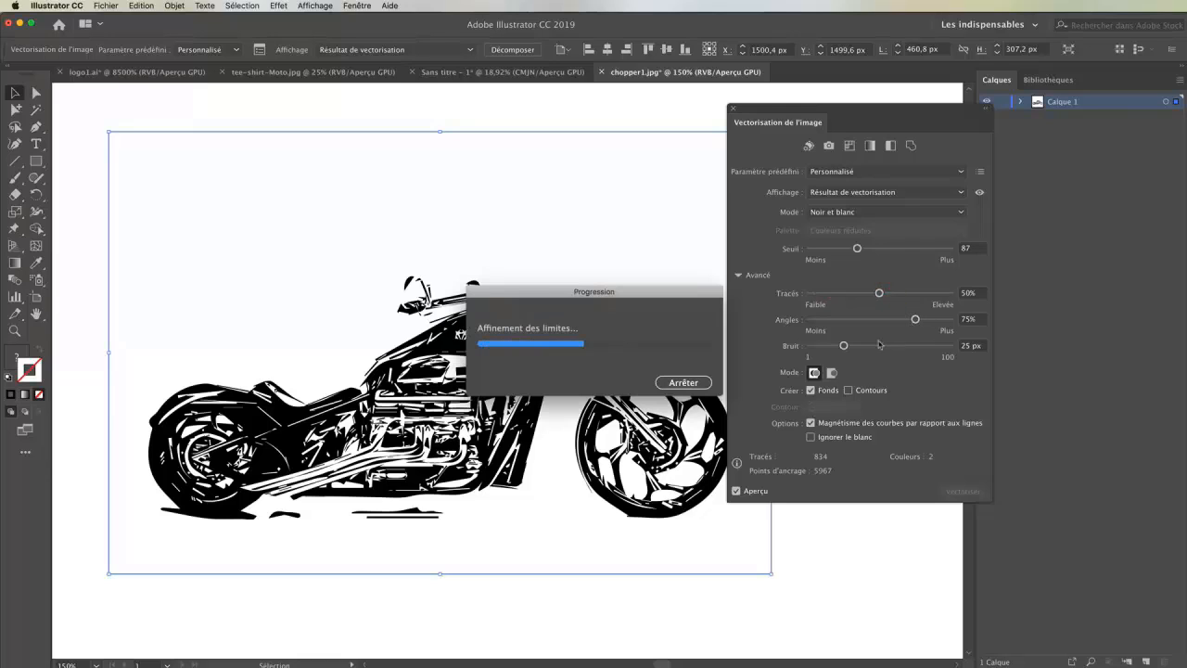
Step: Set the trace noise (Bruit) to 85 px after trying 86 px and 1 px, and enable Ignorer le blanc
{"action": "left_click_drag", "start_coordinate": [843, 345], "coordinate": [930, 346]}
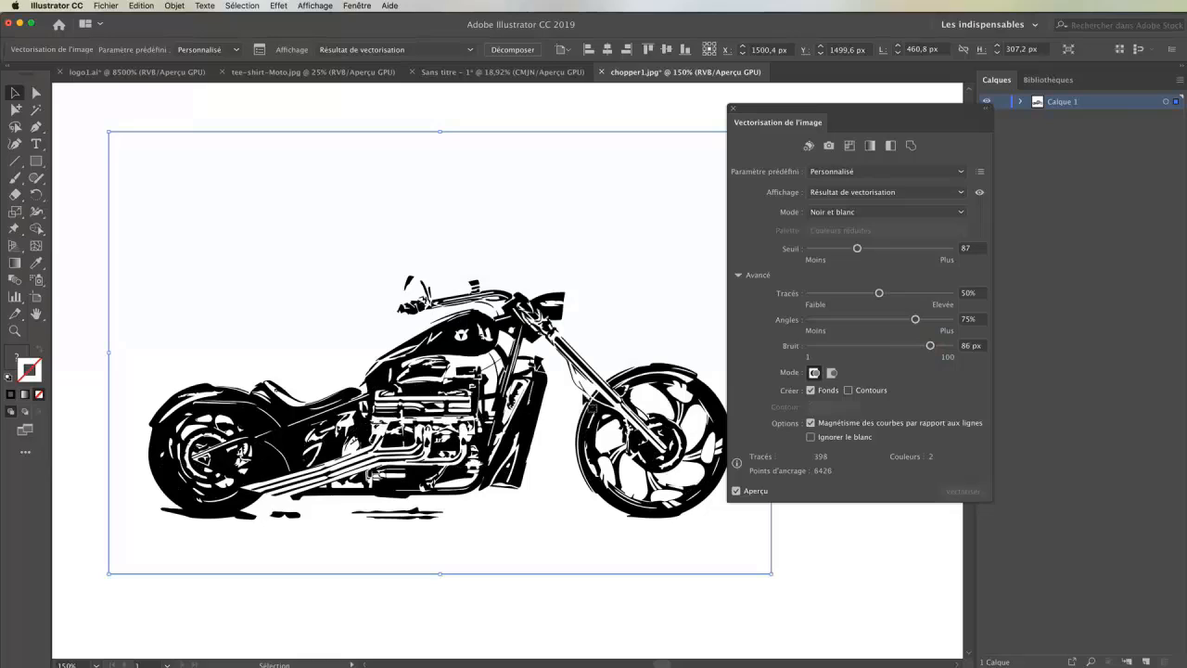
{"action": "left_click_drag", "start_coordinate": [930, 346], "coordinate": [809, 345]}
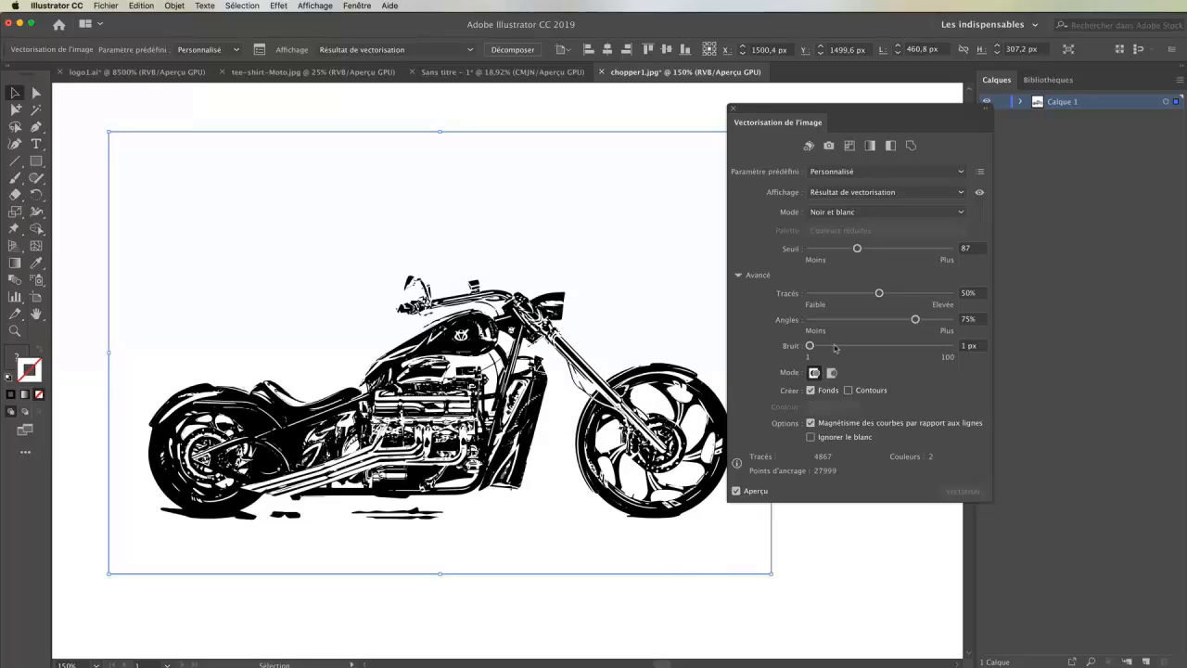
{"action": "left_click_drag", "start_coordinate": [822, 346], "coordinate": [930, 365]}
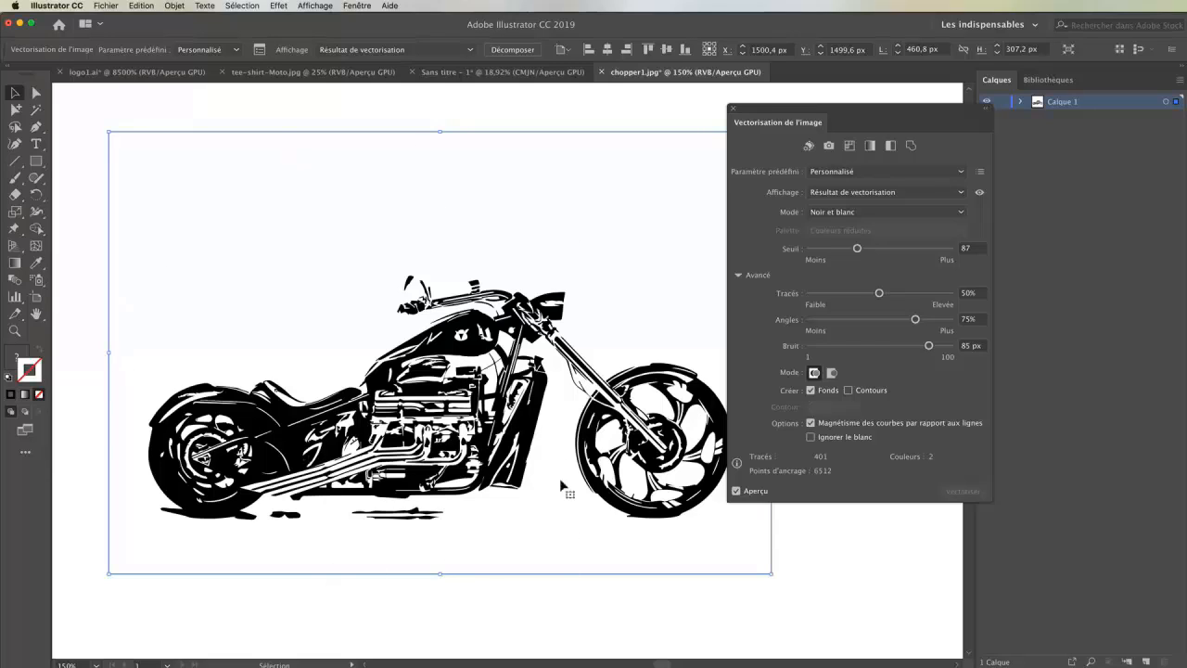
{"action": "left_click", "coordinate": [810, 436]}
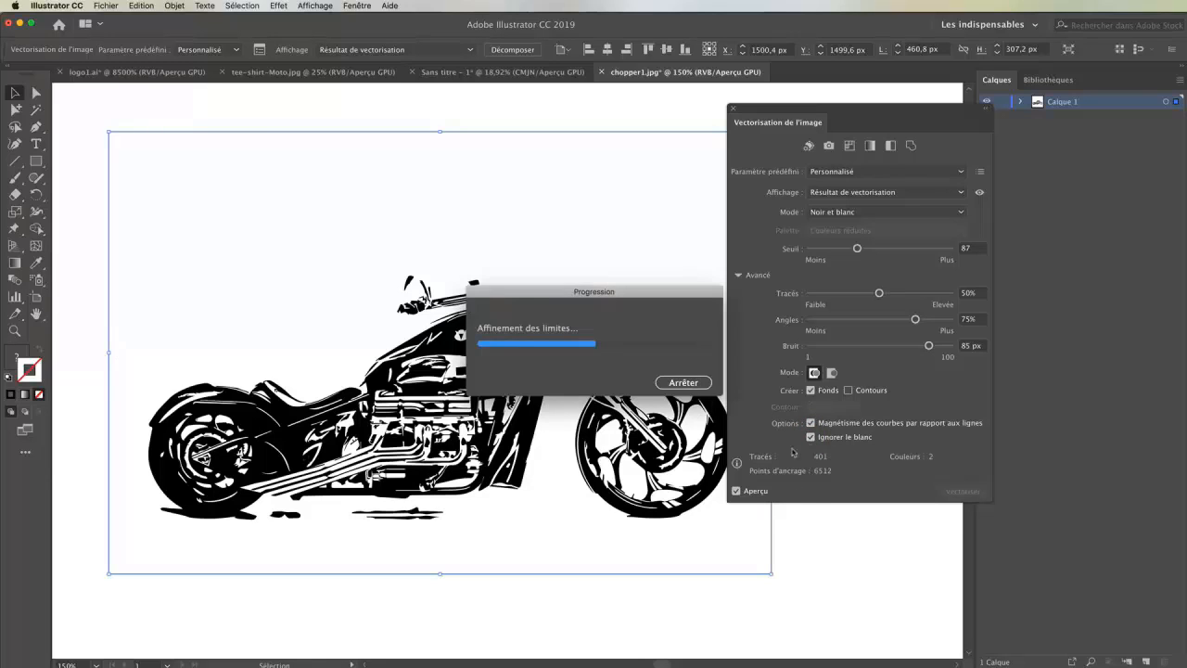
Step: Move the traced motorcycle off the white artboard onto the grey canvas beside it
{"action": "mouse_move", "coordinate": [456, 413]}
{"action": "left_mouse_down"}
{"action": "mouse_move", "coordinate": [426, 515]}
{"action": "mouse_move", "coordinate": [343, 511]}
{"action": "mouse_move", "coordinate": [528, 413]}
{"action": "mouse_move", "coordinate": [691, 356]}
{"action": "left_mouse_up"}
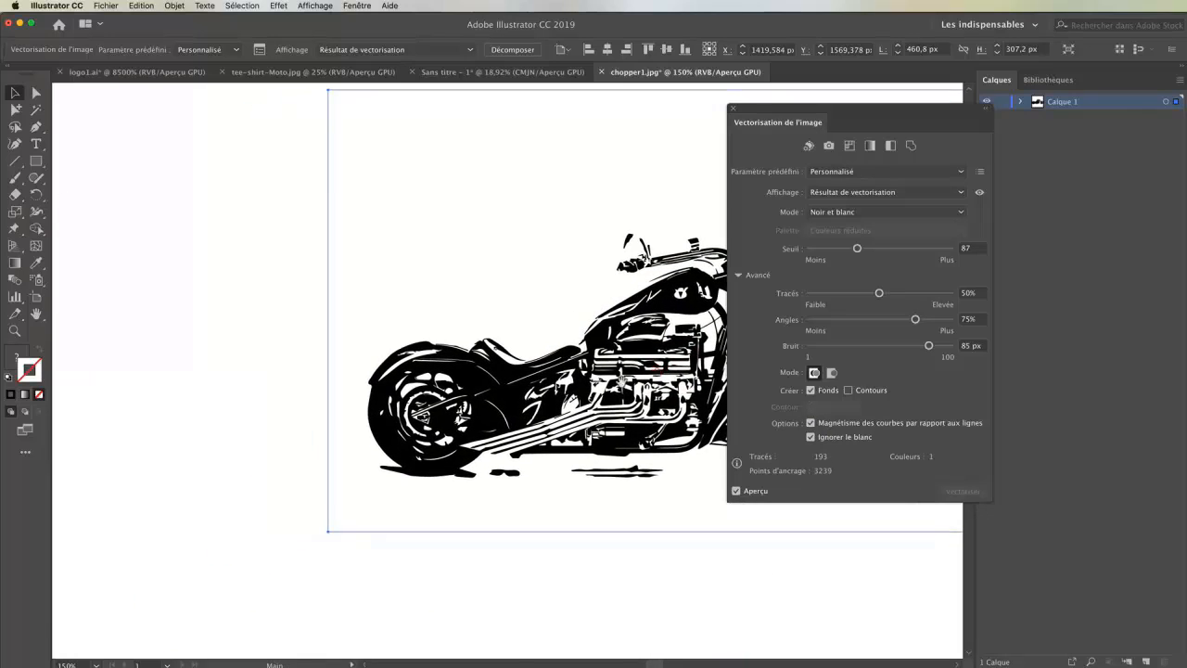
{"action": "left_click_drag", "start_coordinate": [595, 416], "coordinate": [334, 410]}
{"action": "mouse_move", "coordinate": [333, 409]}
{"action": "left_mouse_down"}
{"action": "mouse_move", "coordinate": [654, 417]}
{"action": "mouse_move", "coordinate": [307, 402]}
{"action": "mouse_move", "coordinate": [676, 435]}
{"action": "mouse_move", "coordinate": [380, 384]}
{"action": "mouse_move", "coordinate": [606, 396]}
{"action": "left_mouse_up"}
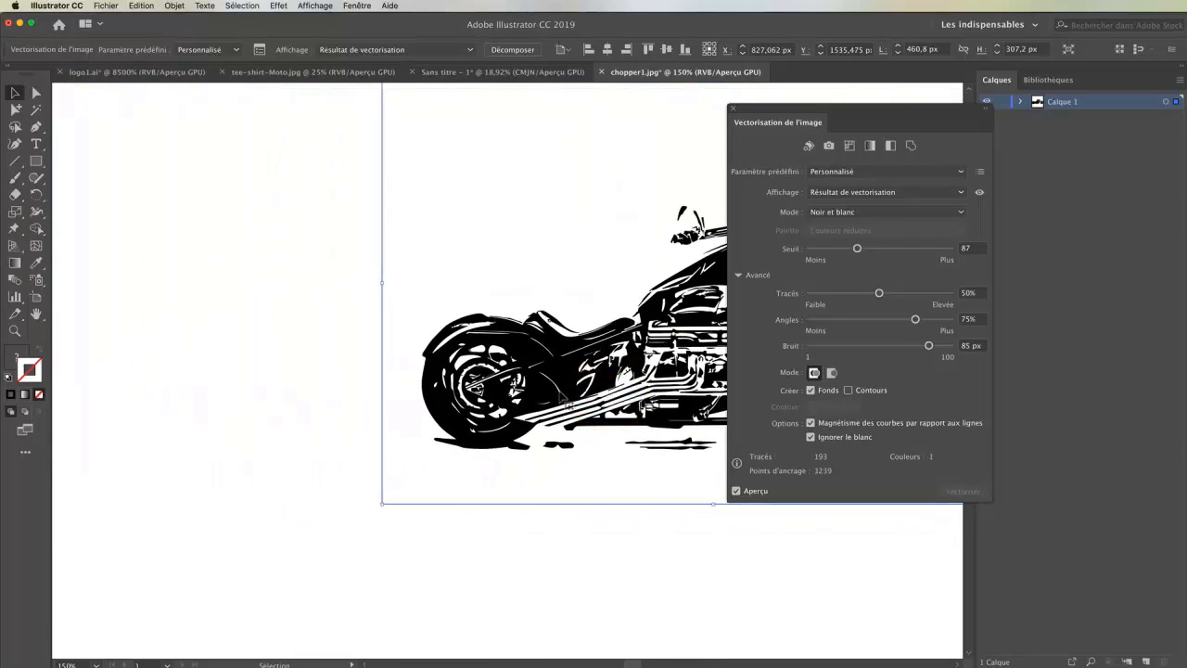
{"action": "key", "text": "z"}
{"action": "left_click", "coordinate": [557, 378], "text": "alt"}
{"action": "left_click", "coordinate": [569, 378], "text": "alt"}
{"action": "left_click", "coordinate": [572, 379], "text": "alt"}
{"action": "left_click", "coordinate": [562, 375], "text": "alt"}
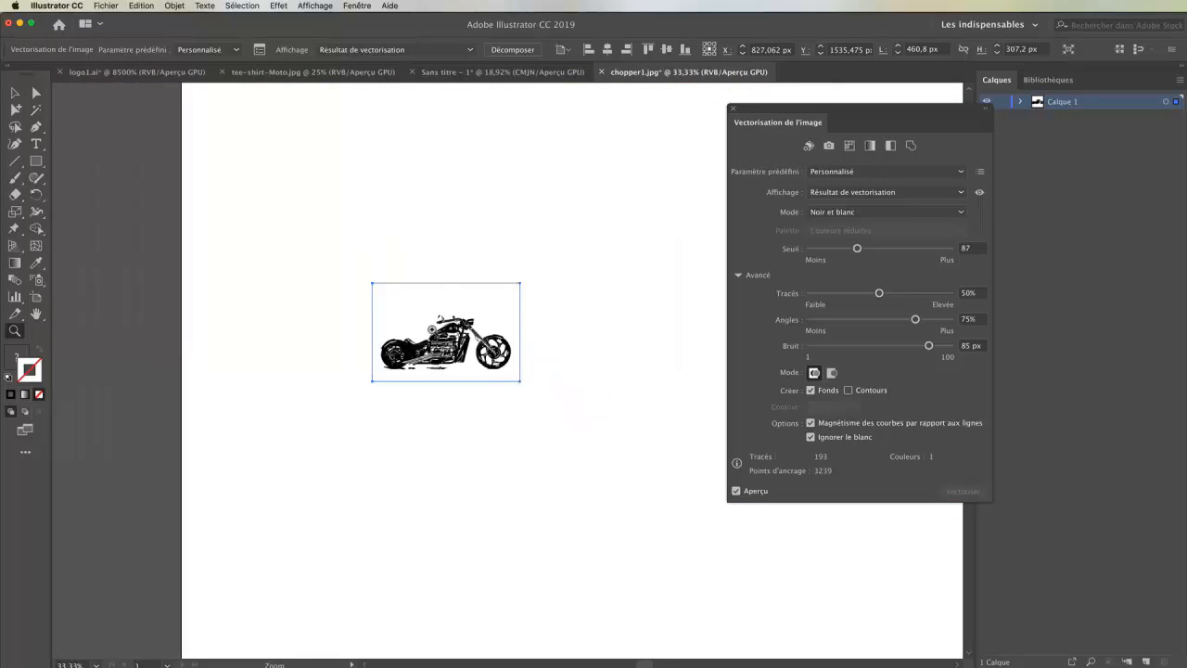
{"action": "key", "text": "v"}
{"action": "left_click_drag", "start_coordinate": [455, 358], "coordinate": [118, 381]}
{"action": "left_click_drag", "start_coordinate": [130, 380], "coordinate": [396, 404]}
Step: Expand the image trace (Décomposer) into editable vector paths, shift the motorcycle group slightly up and to the right, and deselect it
{"action": "key", "text": "z"}
{"action": "left_click", "coordinate": [397, 389]}
{"action": "left_click", "coordinate": [398, 389]}
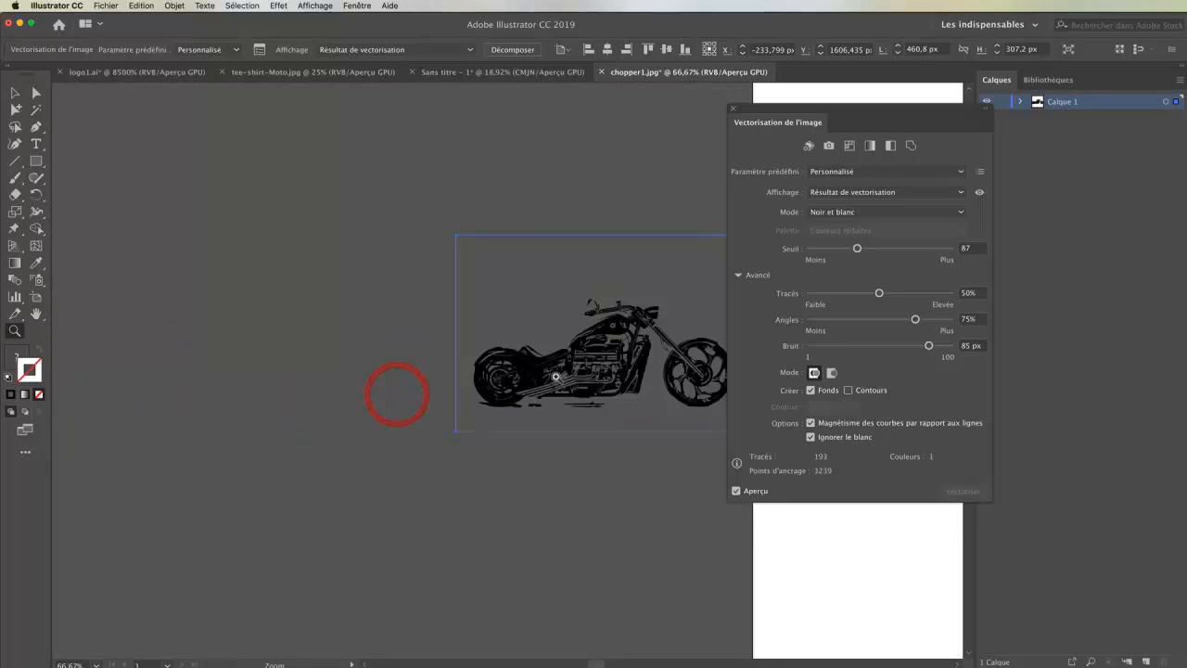
{"action": "left_click", "coordinate": [575, 376]}
{"action": "left_click", "coordinate": [593, 379]}
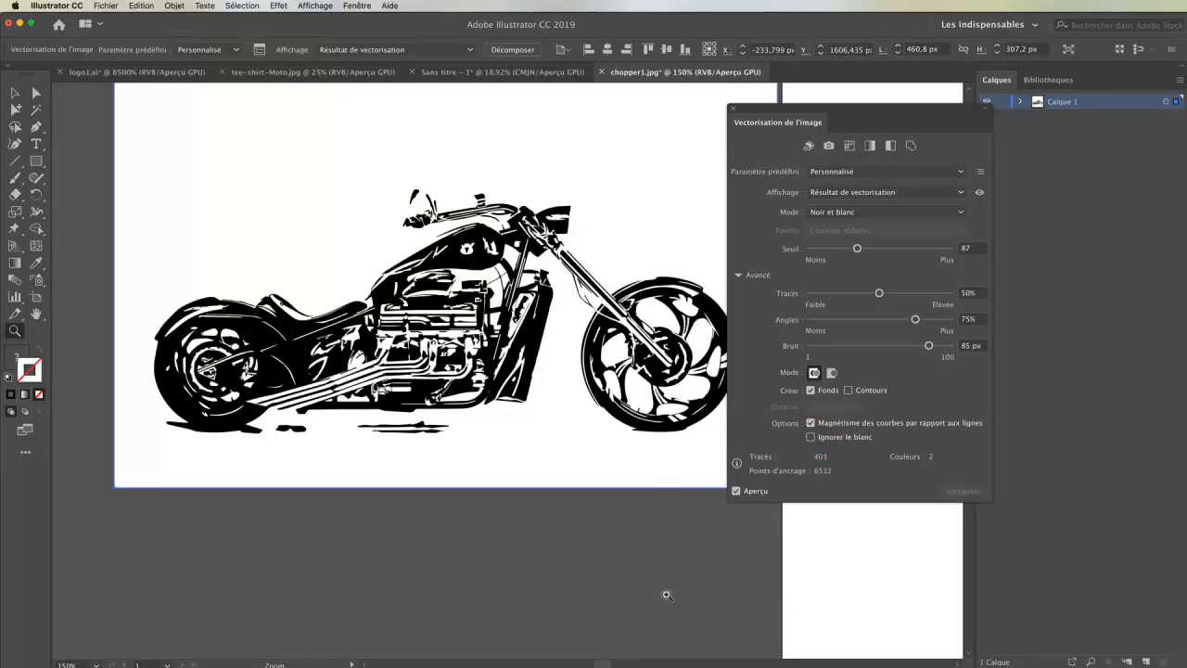
{"action": "left_click_drag", "start_coordinate": [572, 259], "coordinate": [520, 364]}
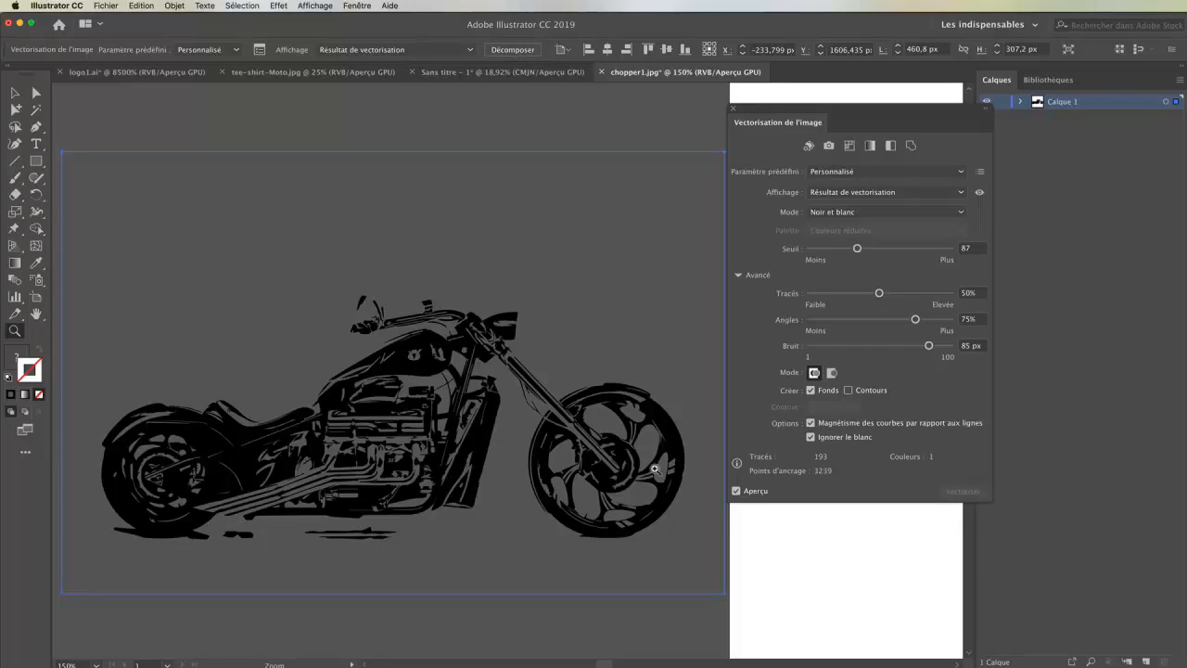
{"action": "left_click", "coordinate": [521, 51]}
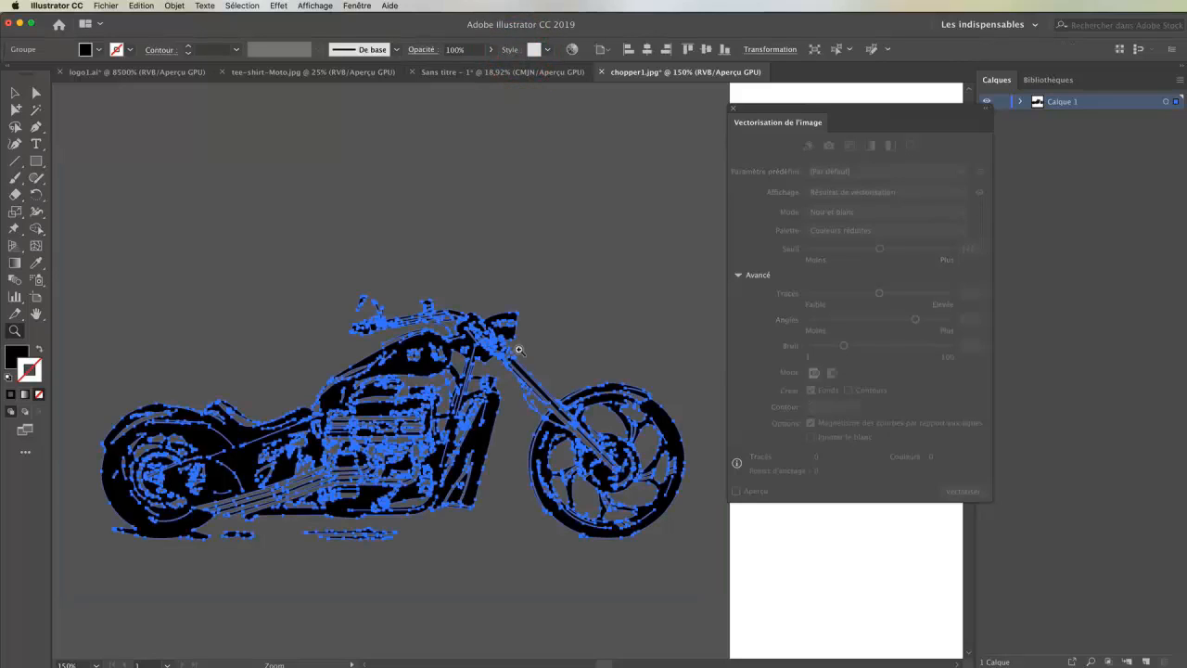
{"action": "left_click", "coordinate": [15, 93]}
{"action": "left_click", "coordinate": [119, 159]}
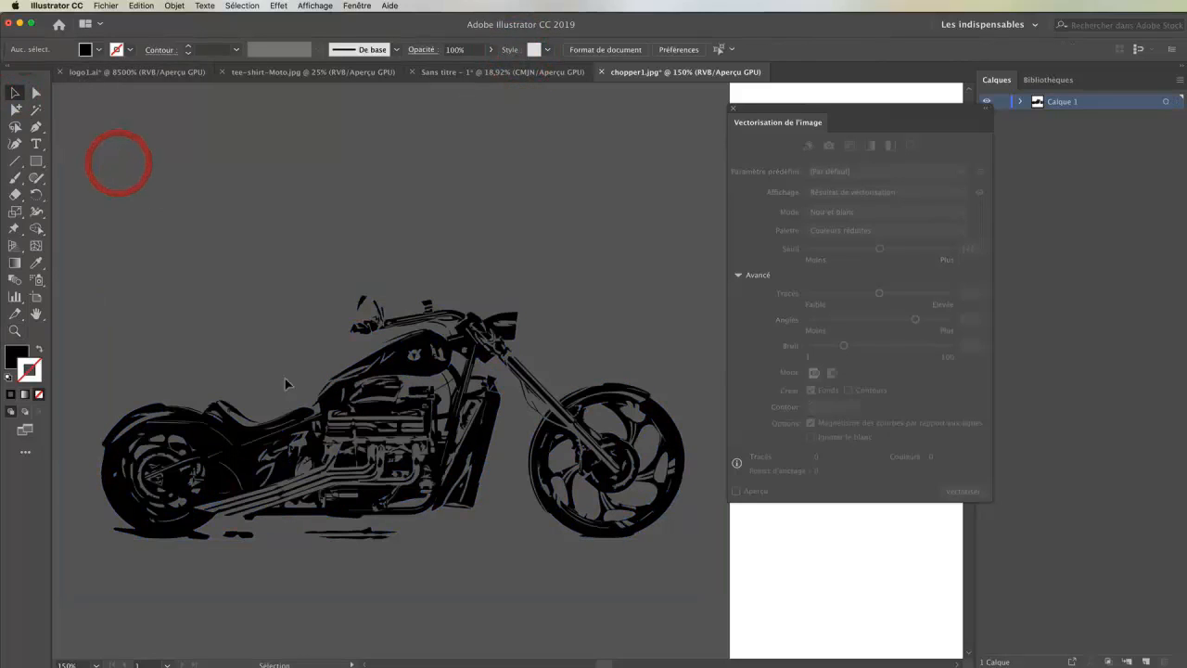
{"action": "left_click_drag", "start_coordinate": [289, 439], "coordinate": [318, 338]}
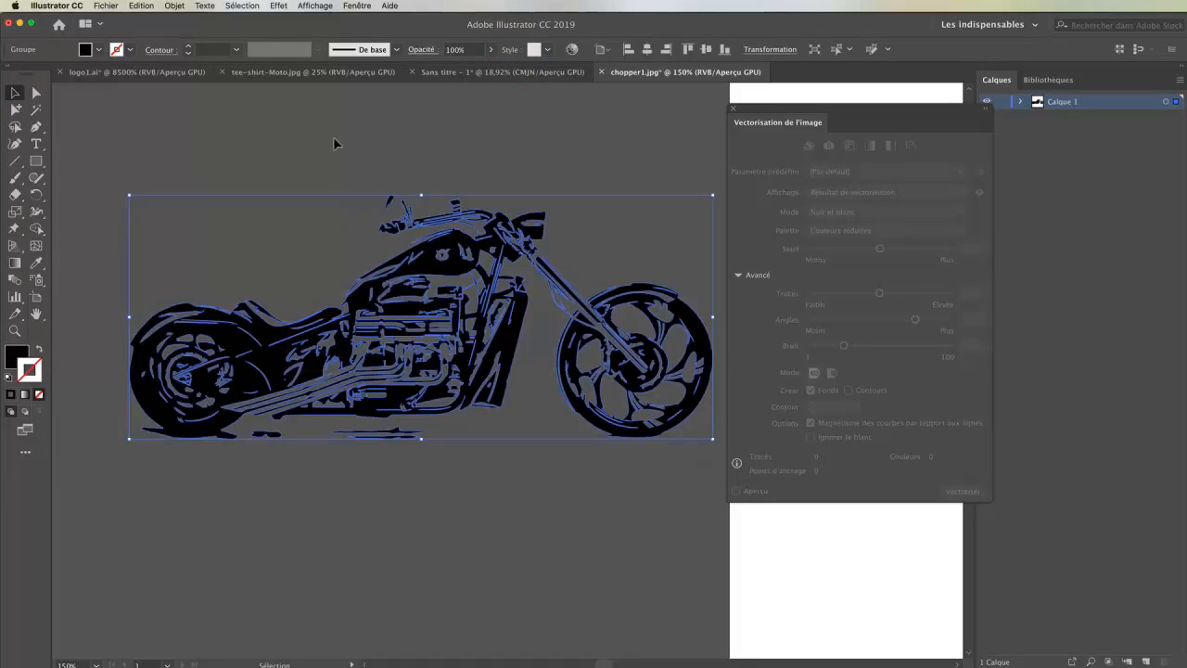
{"action": "left_click", "coordinate": [333, 141]}
Step: Try pulling two anchor points of the rear fender upward with Direct Selection, and undo both moves
{"action": "left_click", "coordinate": [35, 93]}
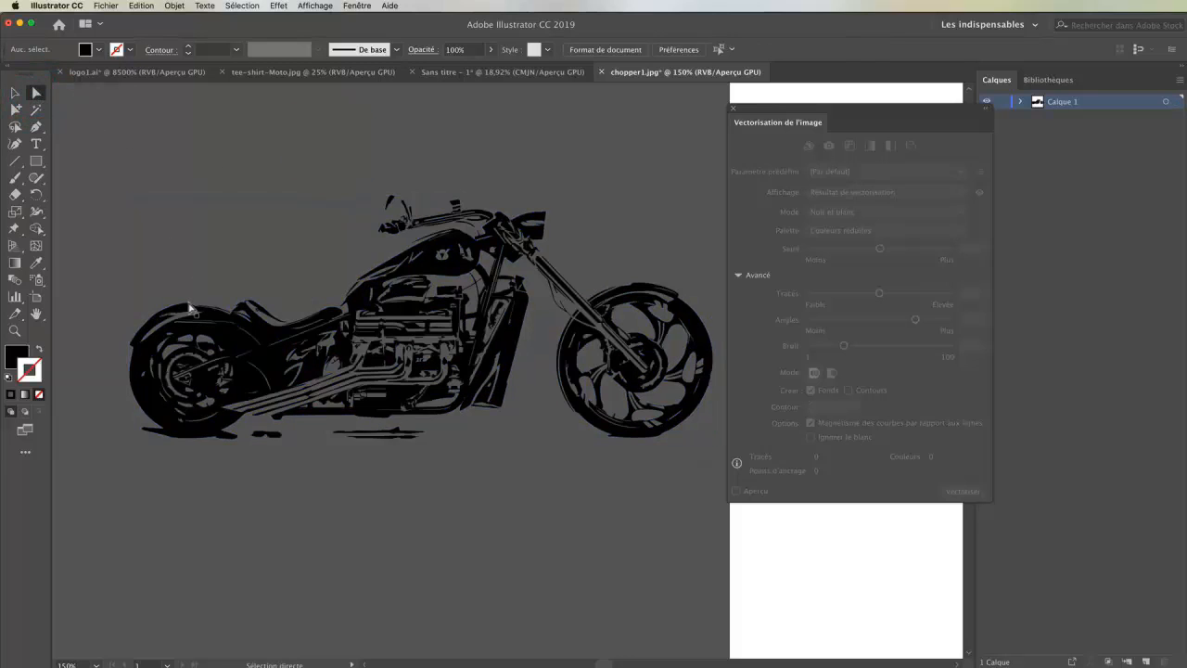
{"action": "left_click_drag", "start_coordinate": [190, 308], "coordinate": [214, 206]}
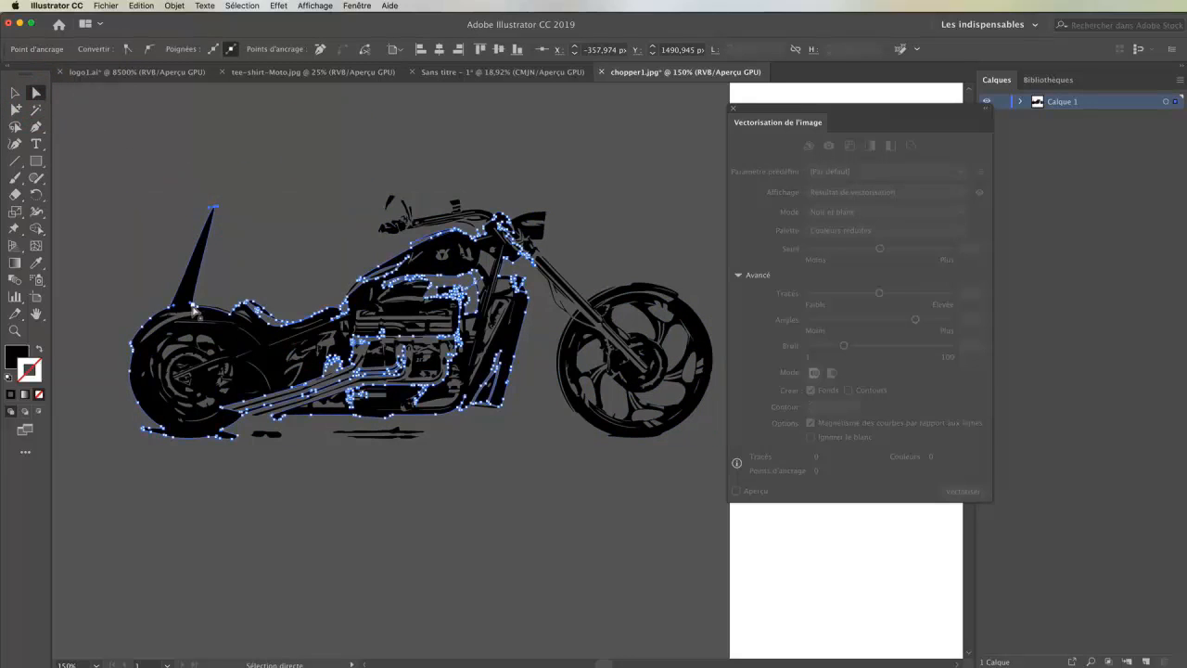
{"action": "left_click_drag", "start_coordinate": [193, 308], "coordinate": [243, 248]}
{"action": "left_click", "coordinate": [311, 218]}
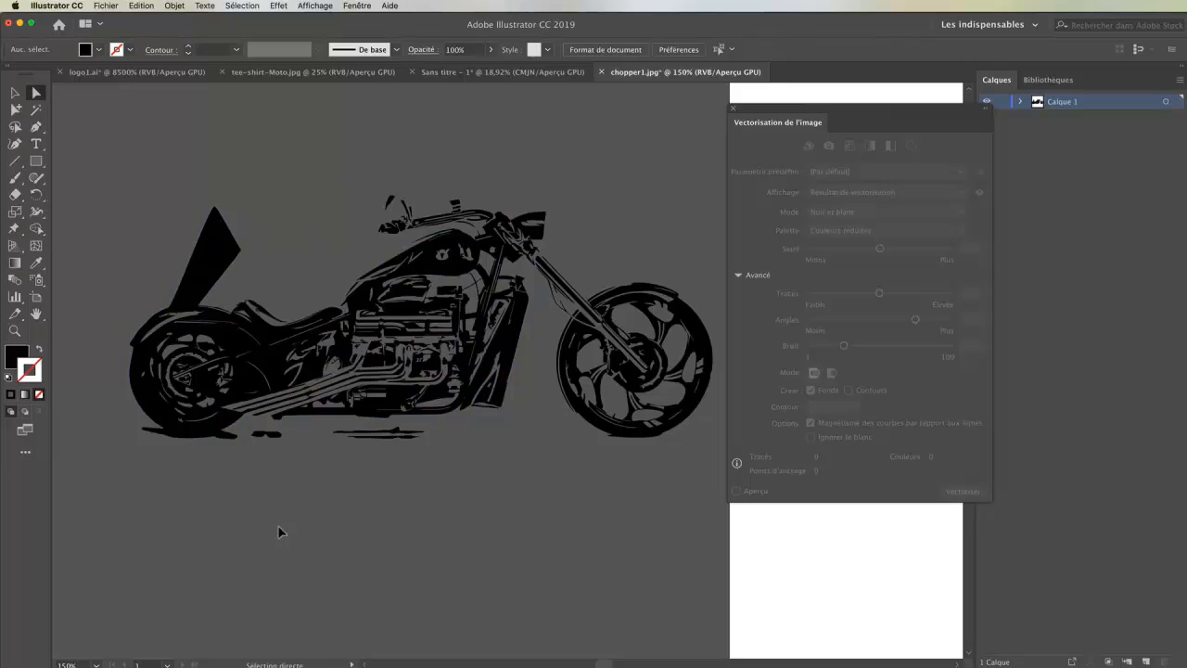
{"action": "key", "text": "super+z"}
{"action": "key", "text": "super+z"}
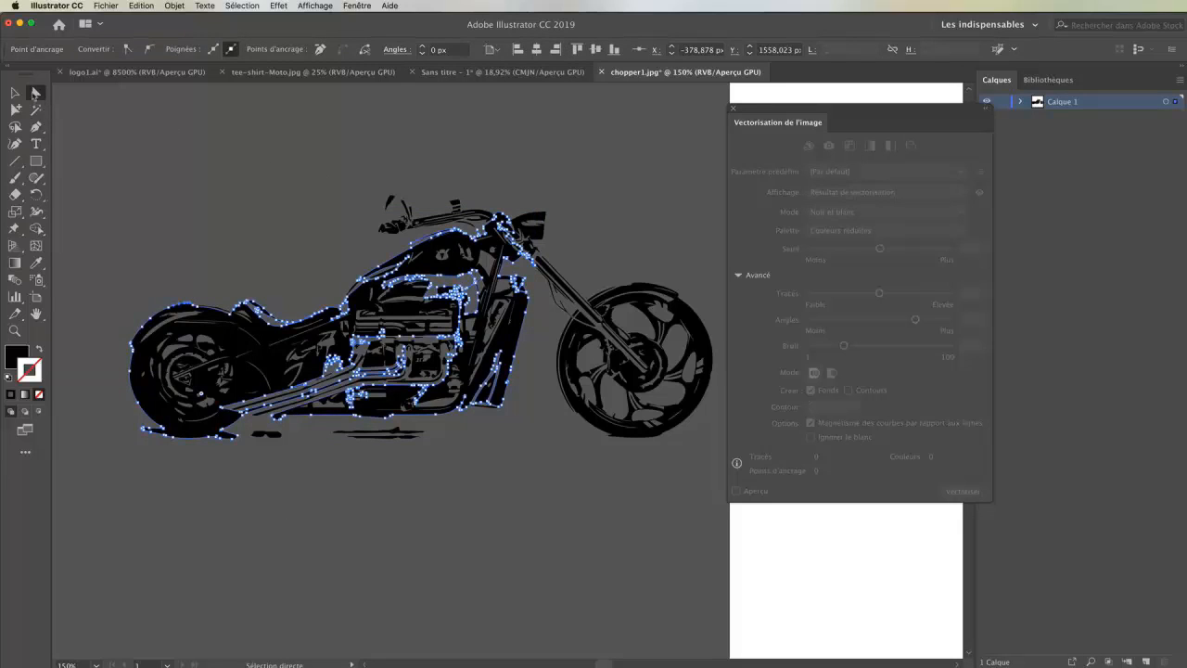
Step: Copy the whole vector motorcycle group and paste it into the Sans titre - 1 document with the sunburst
{"action": "left_click", "coordinate": [14, 93]}
{"action": "left_click", "coordinate": [278, 164]}
{"action": "left_click", "coordinate": [390, 321]}
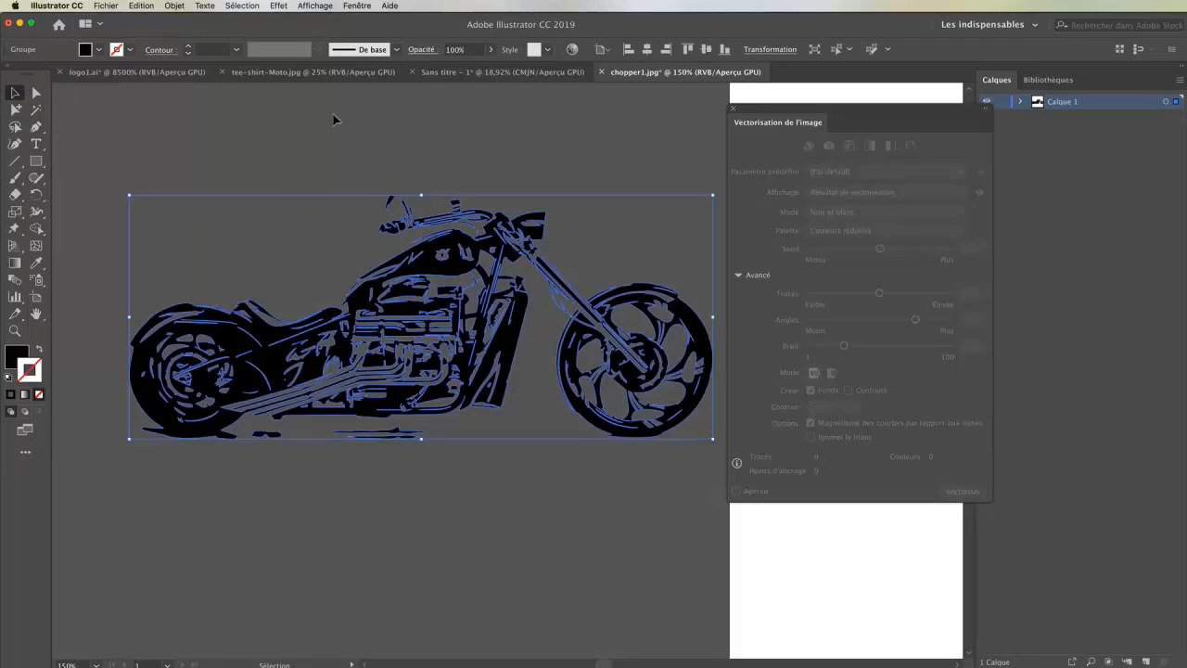
{"action": "key", "text": "a"}
{"action": "key", "text": "v"}
{"action": "left_click", "coordinate": [459, 73]}
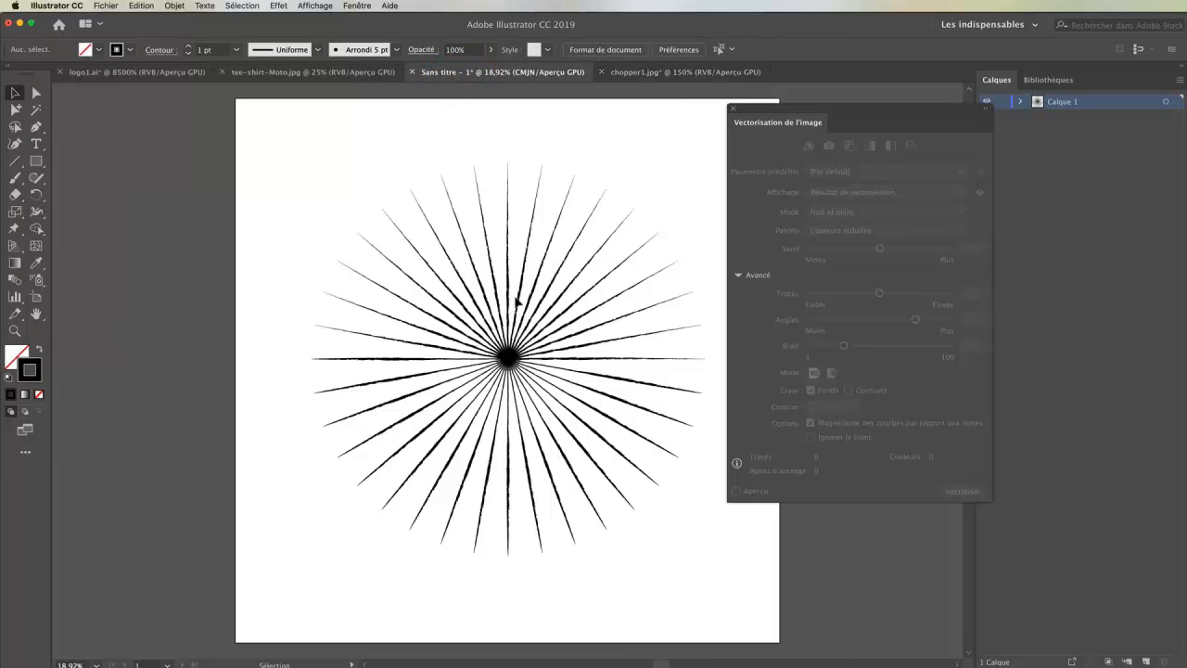
{"action": "key", "text": "super+v"}
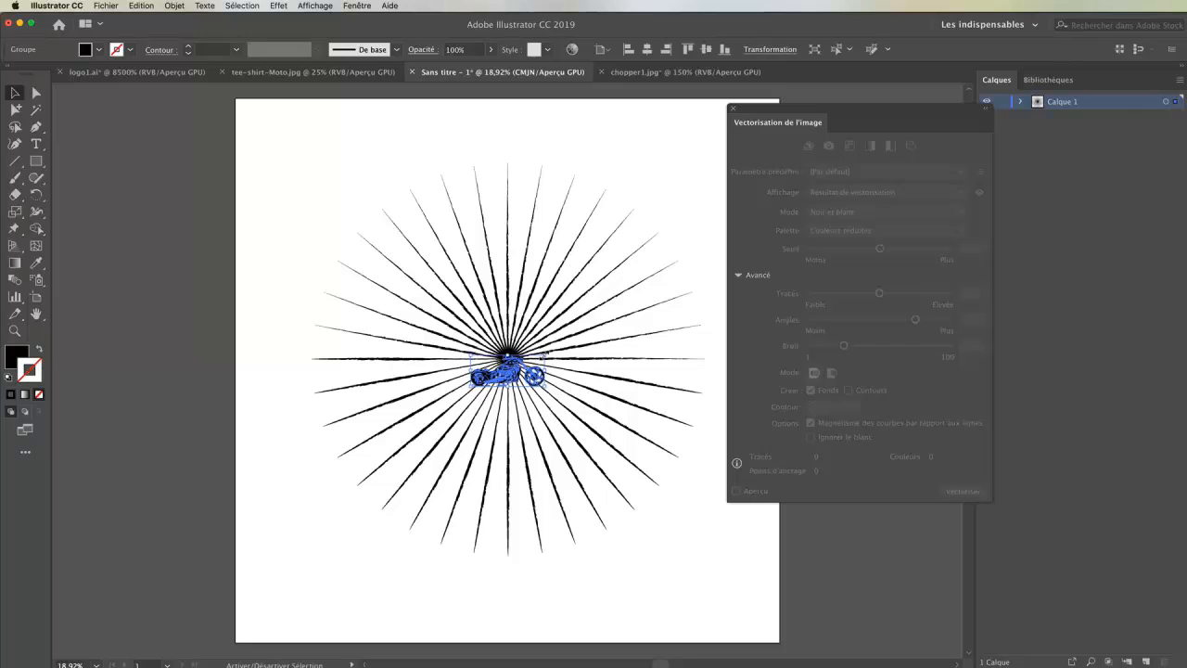
Step: Enlarge the pasted motorcycle to slightly over half the artboard's width and move it over the centre of the sunburst
{"action": "left_click_drag", "start_coordinate": [545, 355], "coordinate": [643, 315]}
{"action": "left_click", "coordinate": [173, 246]}
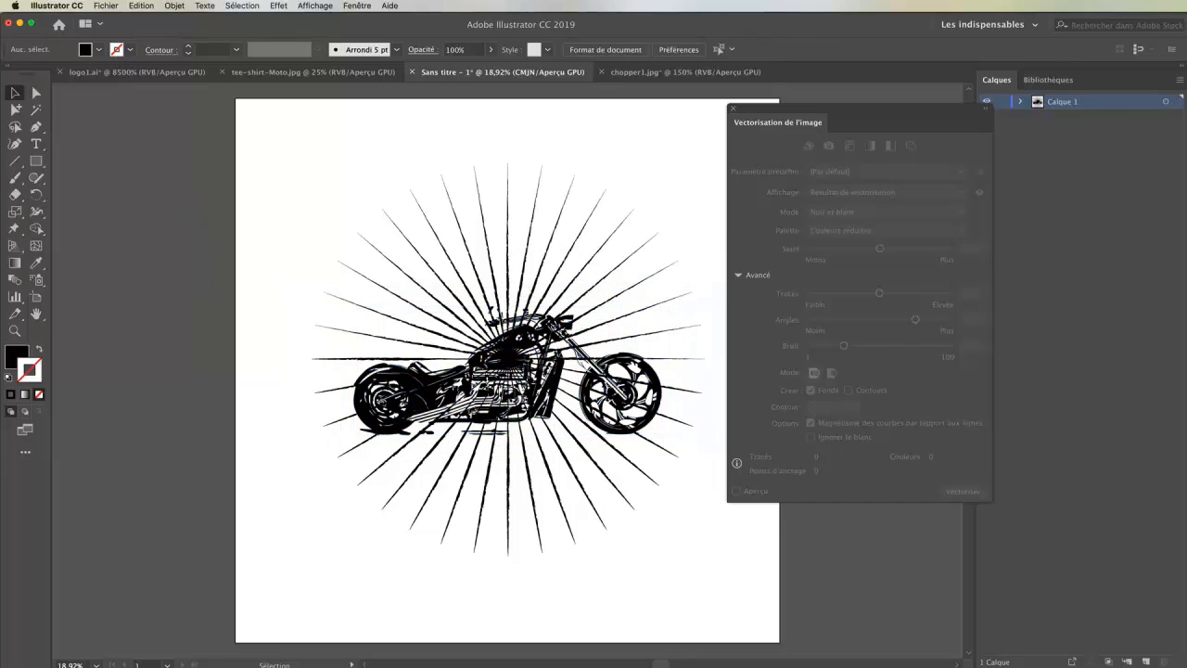
{"action": "left_click_drag", "start_coordinate": [509, 369], "coordinate": [490, 339]}
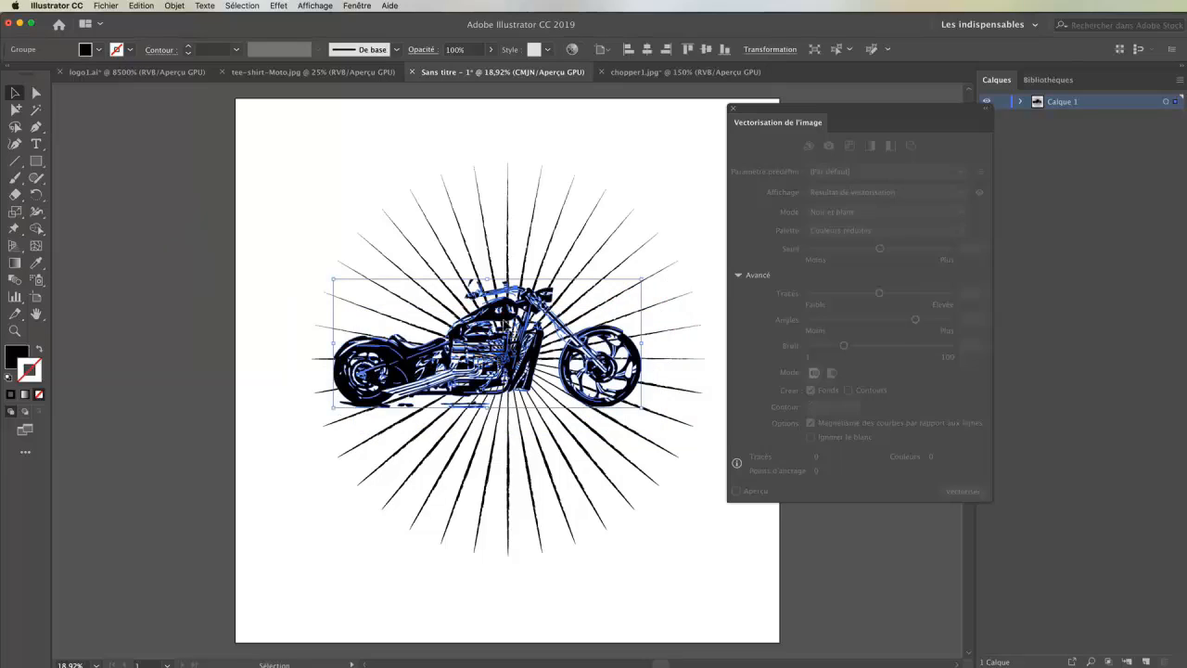